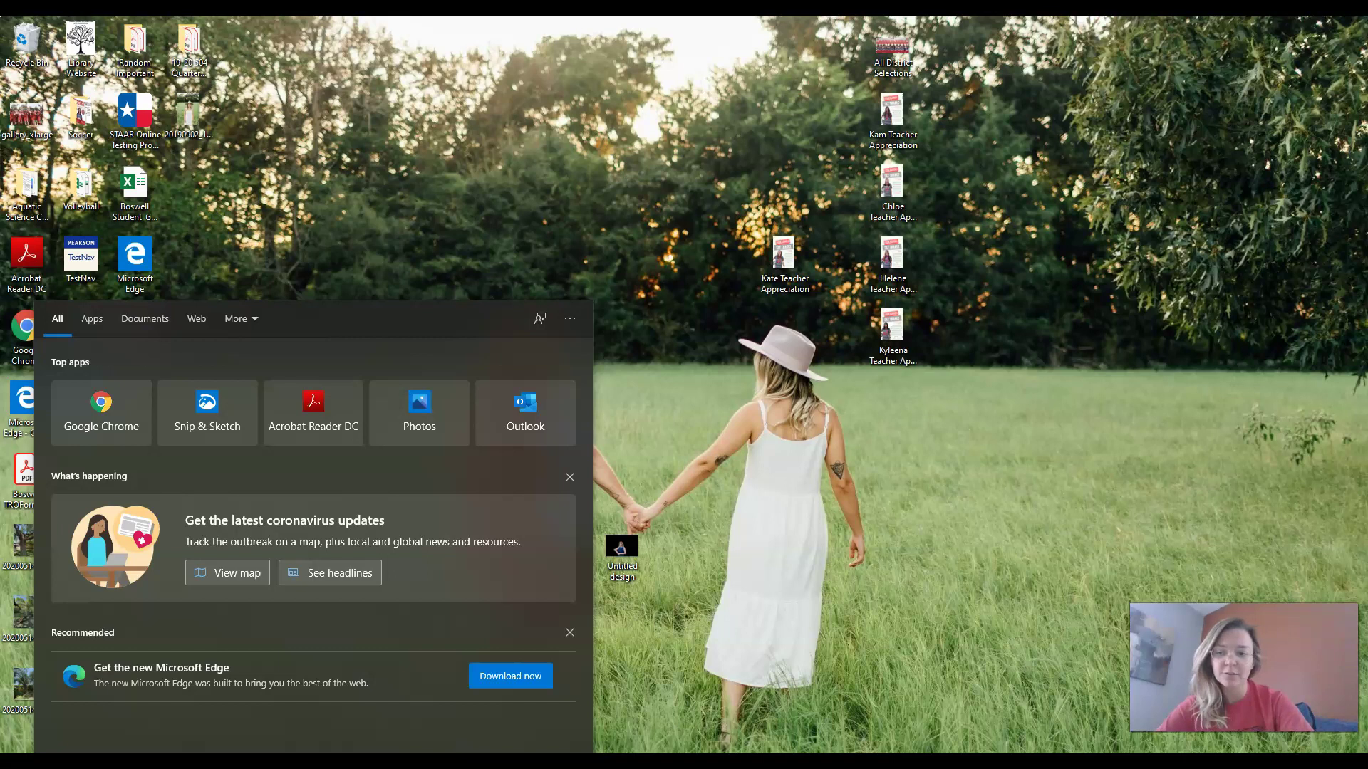
Step: Open the "Grade Proof Sheets for Teachers (1)" PDF from the Downloads folder and look through its pages
text(down)
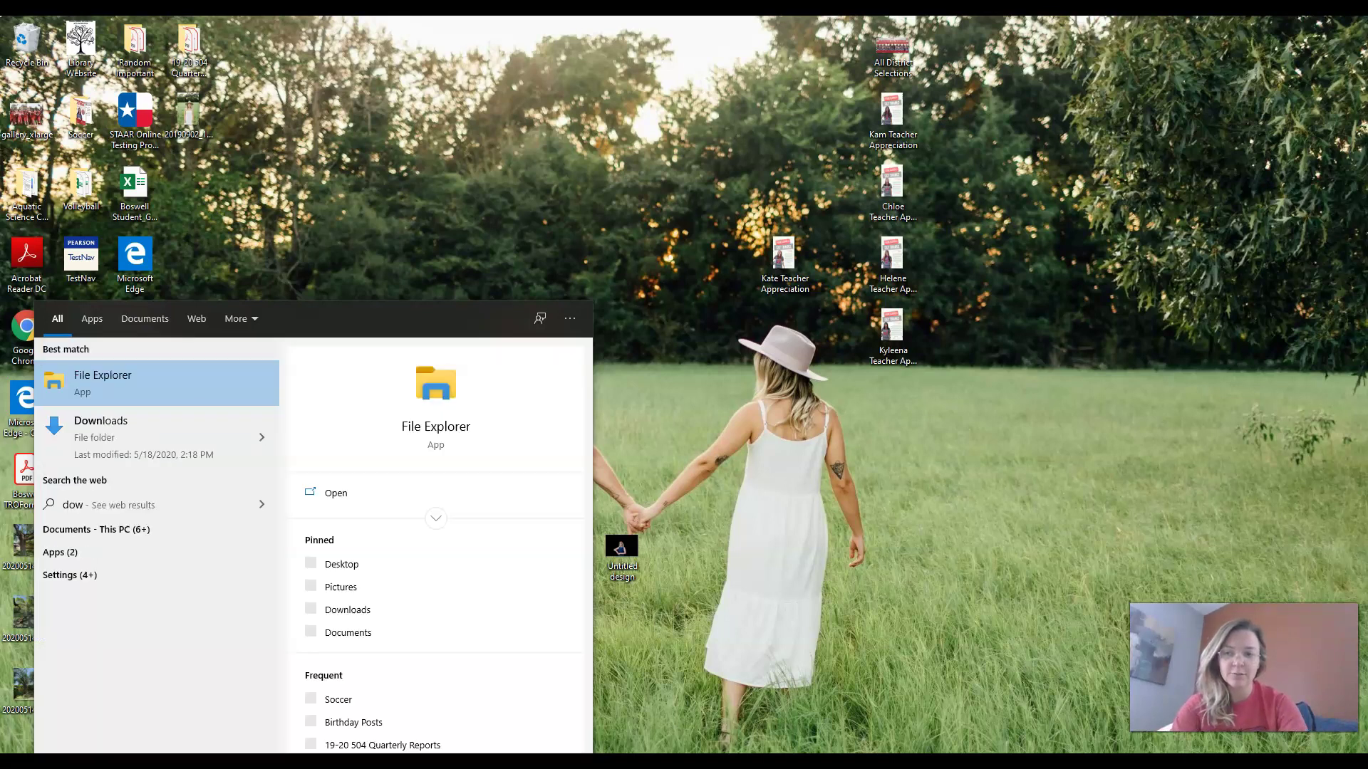
click(81, 439)
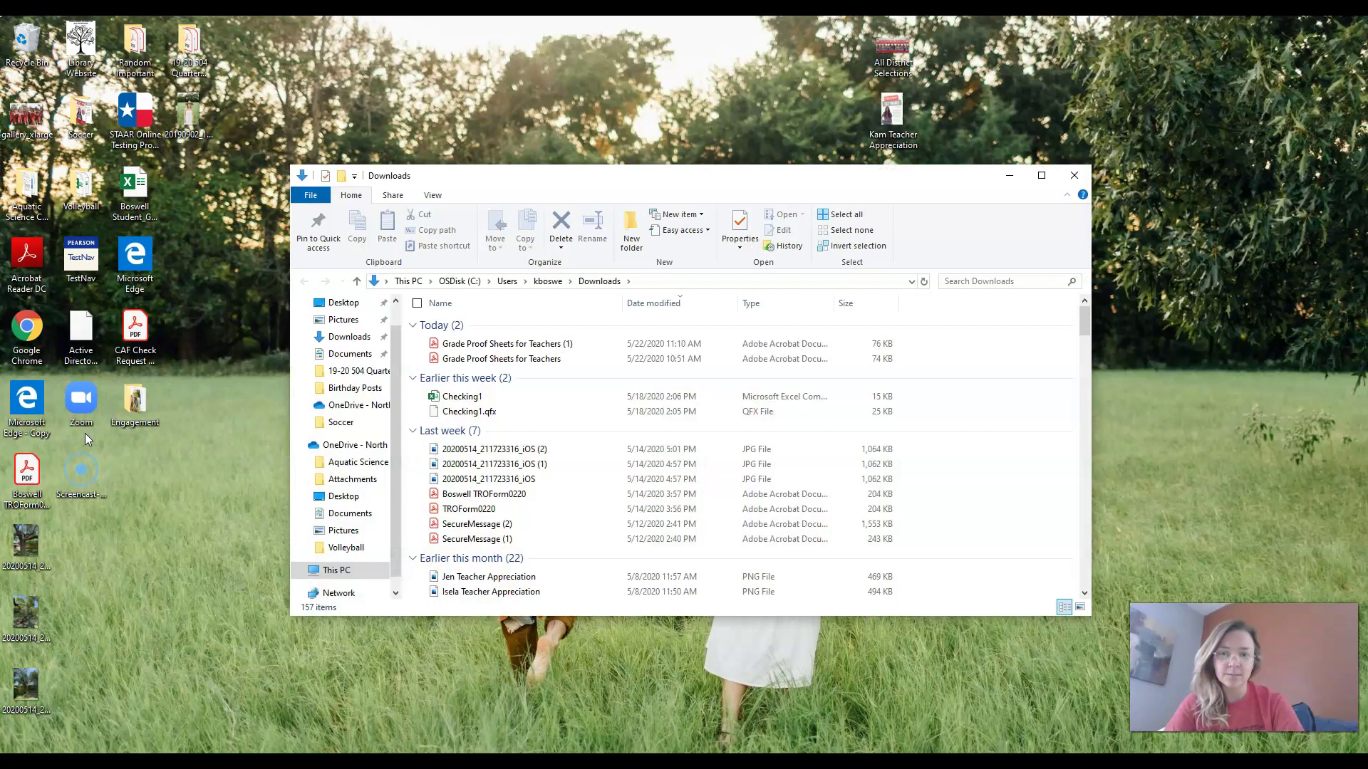
click(490, 344)
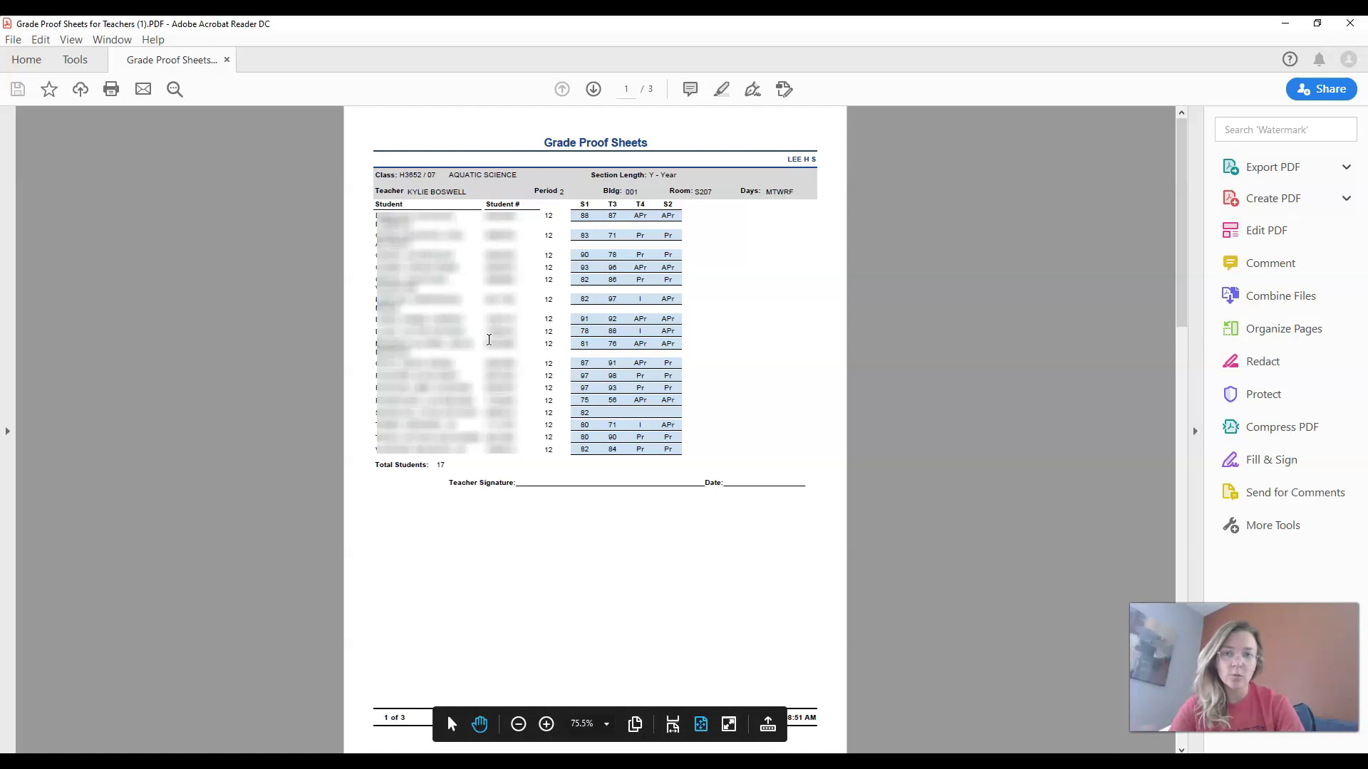
scroll(855, 495, down, 2)
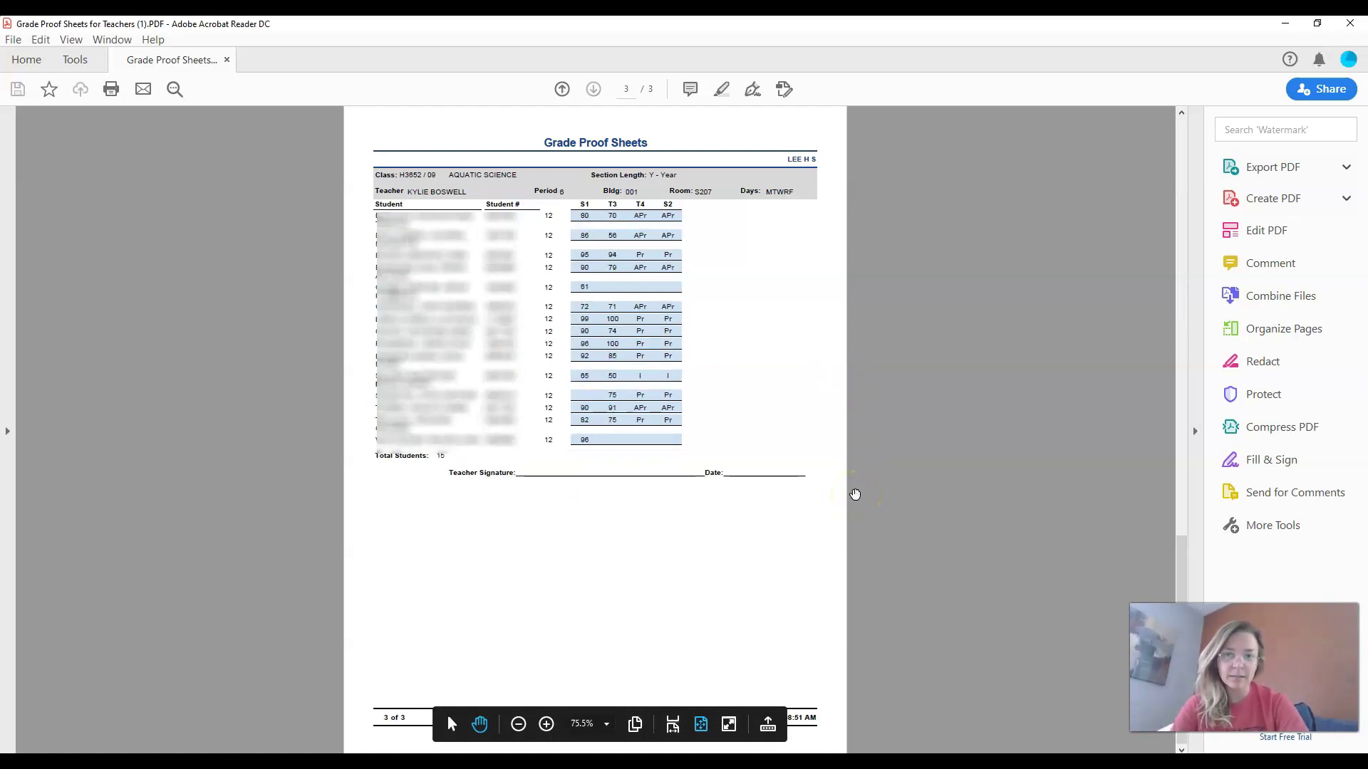
scroll(854, 494, up, 2)
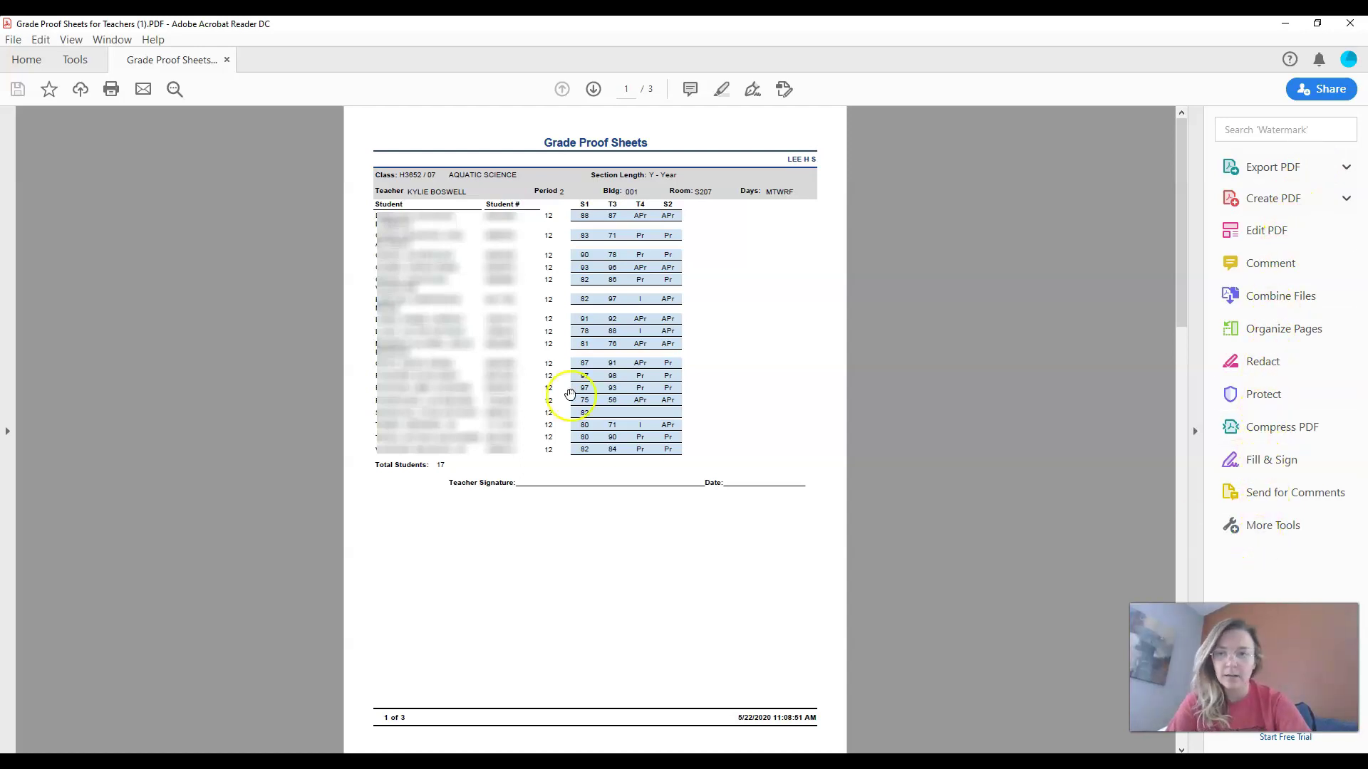
click(75, 60)
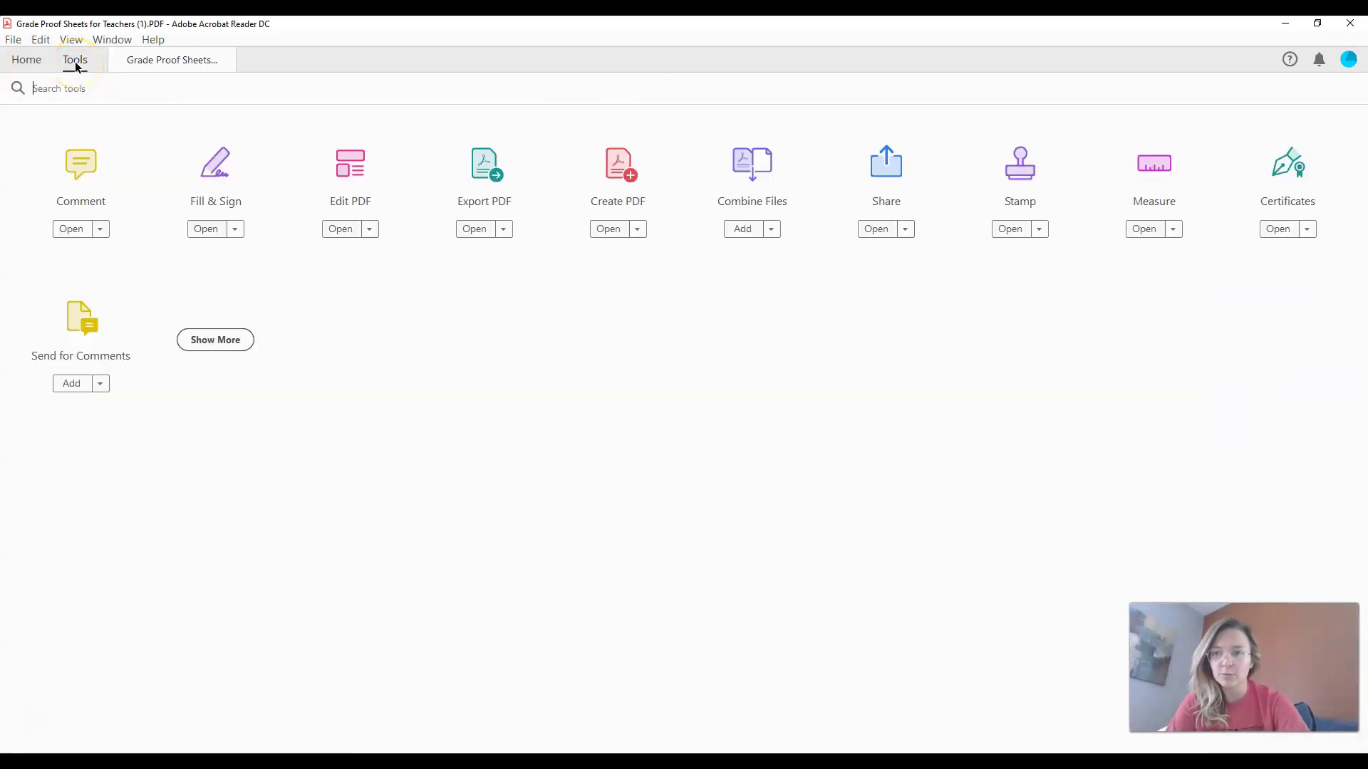
click(25, 62)
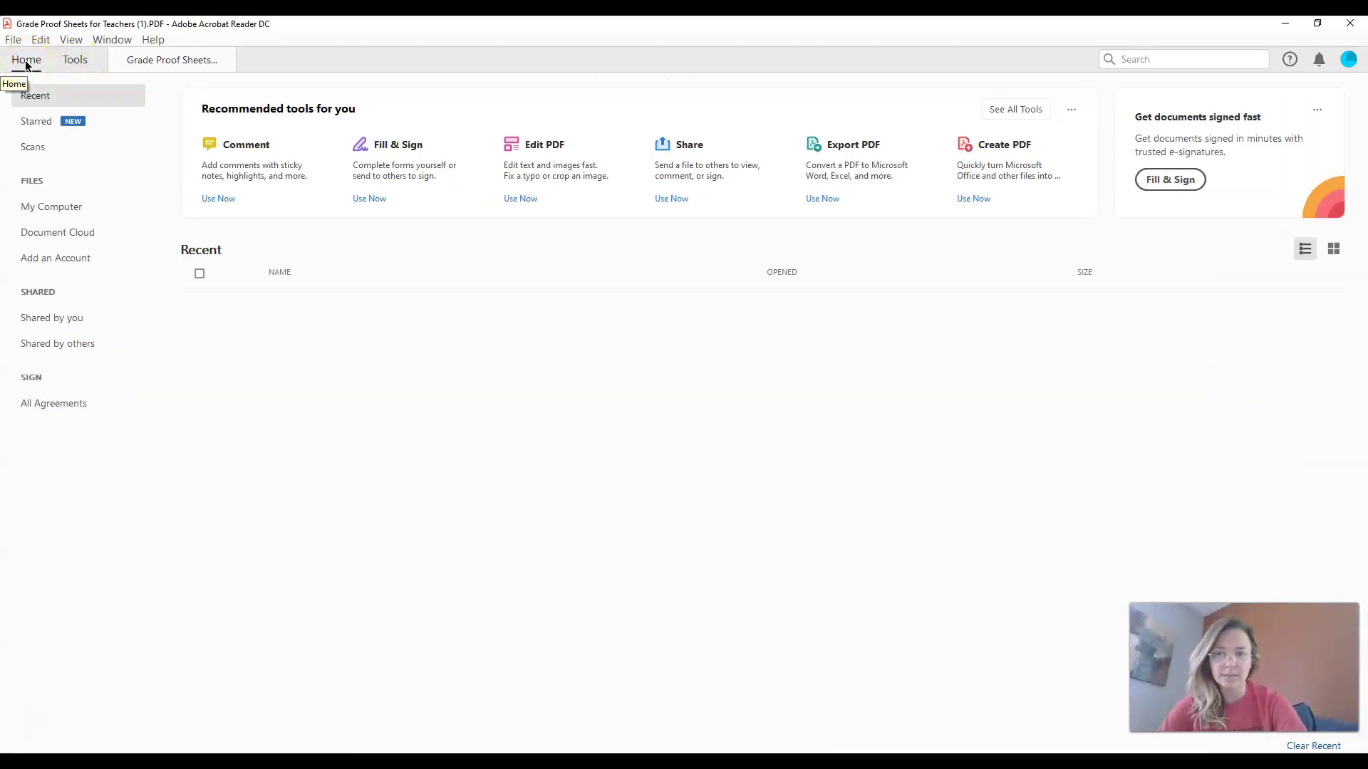
click(85, 66)
click(154, 62)
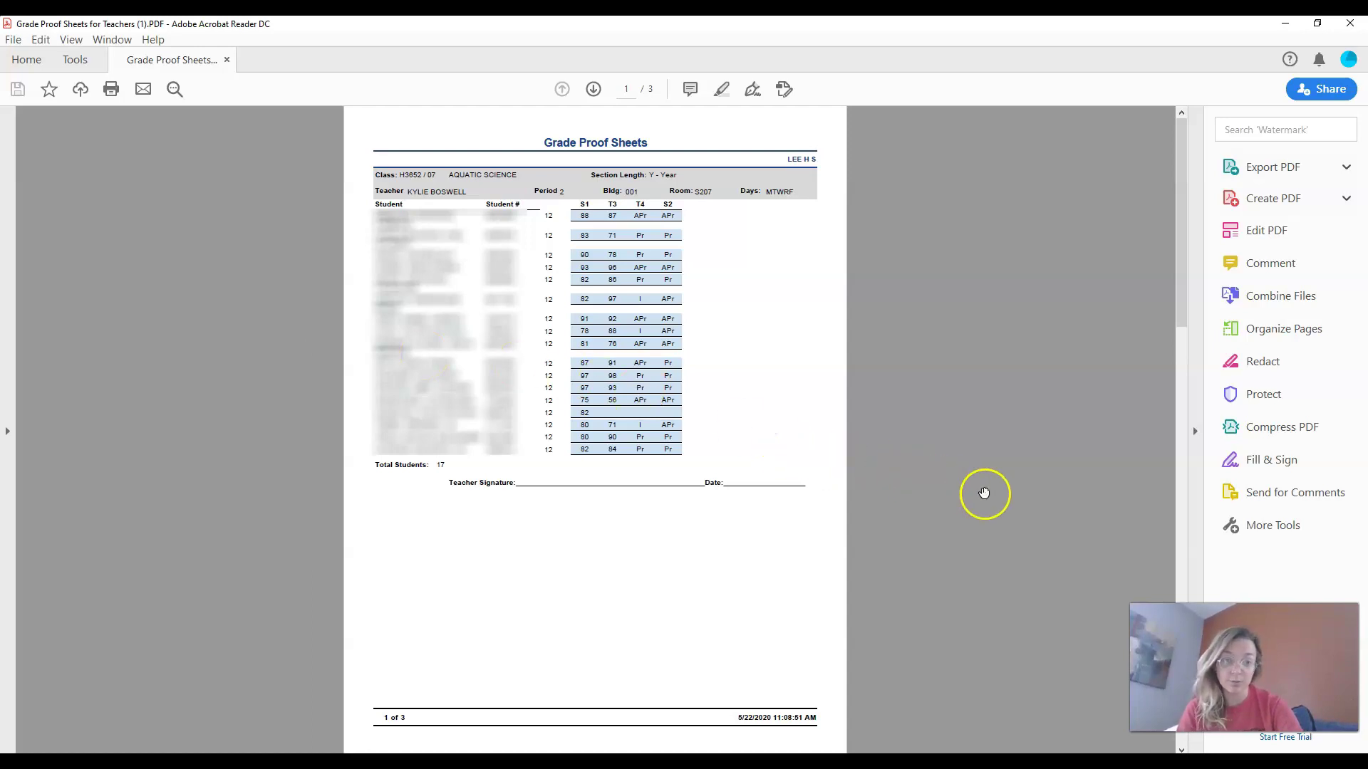
Step: Open the proof sheet in Fill & Sign, choosing to fill and sign it yourself
click(1255, 461)
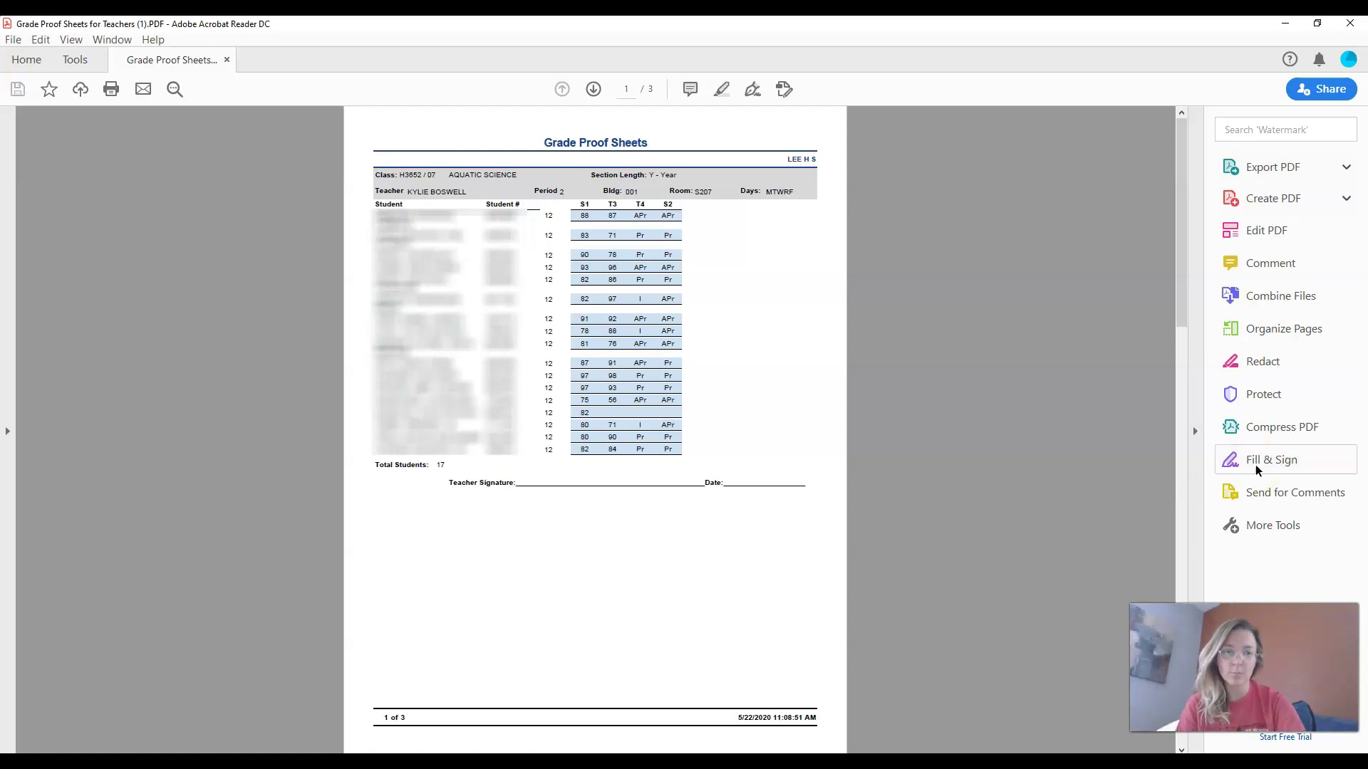
click(595, 459)
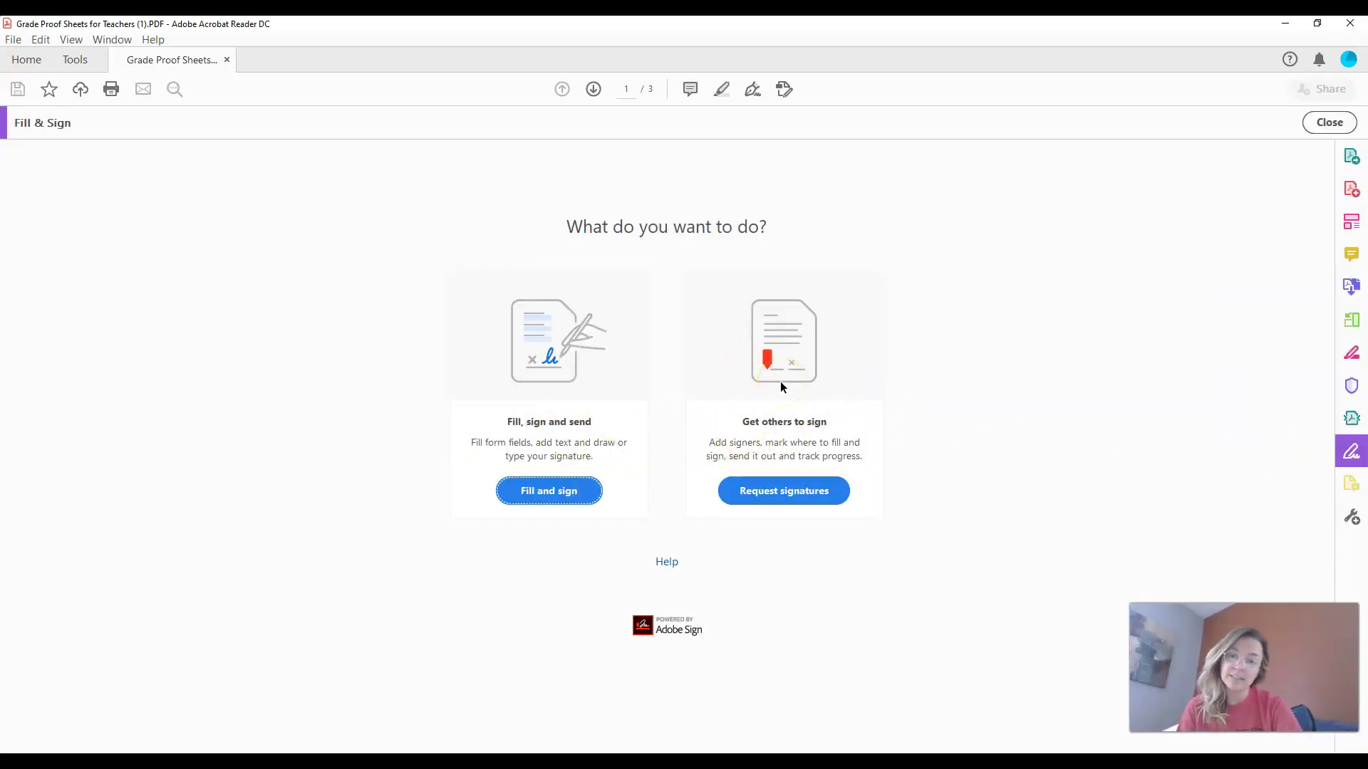
click(561, 492)
click(876, 369)
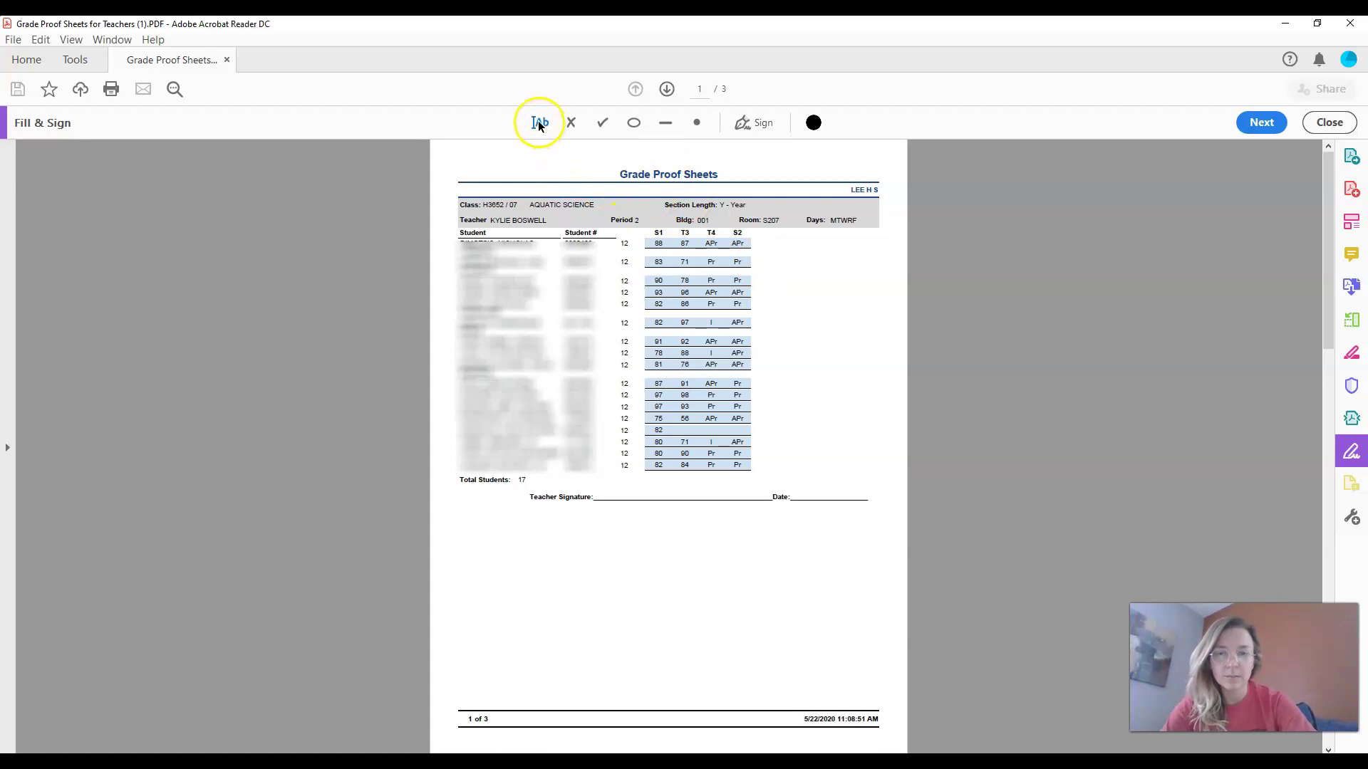
click(571, 126)
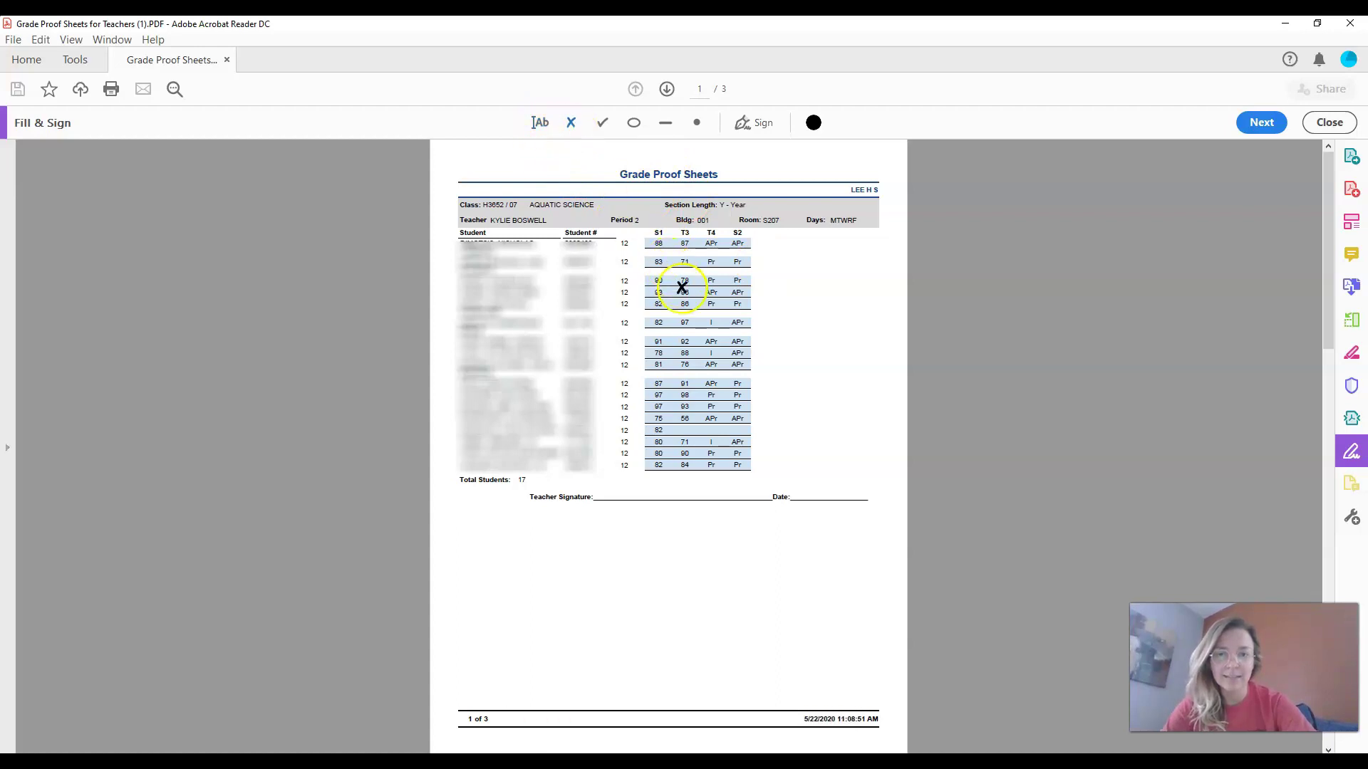
click(603, 123)
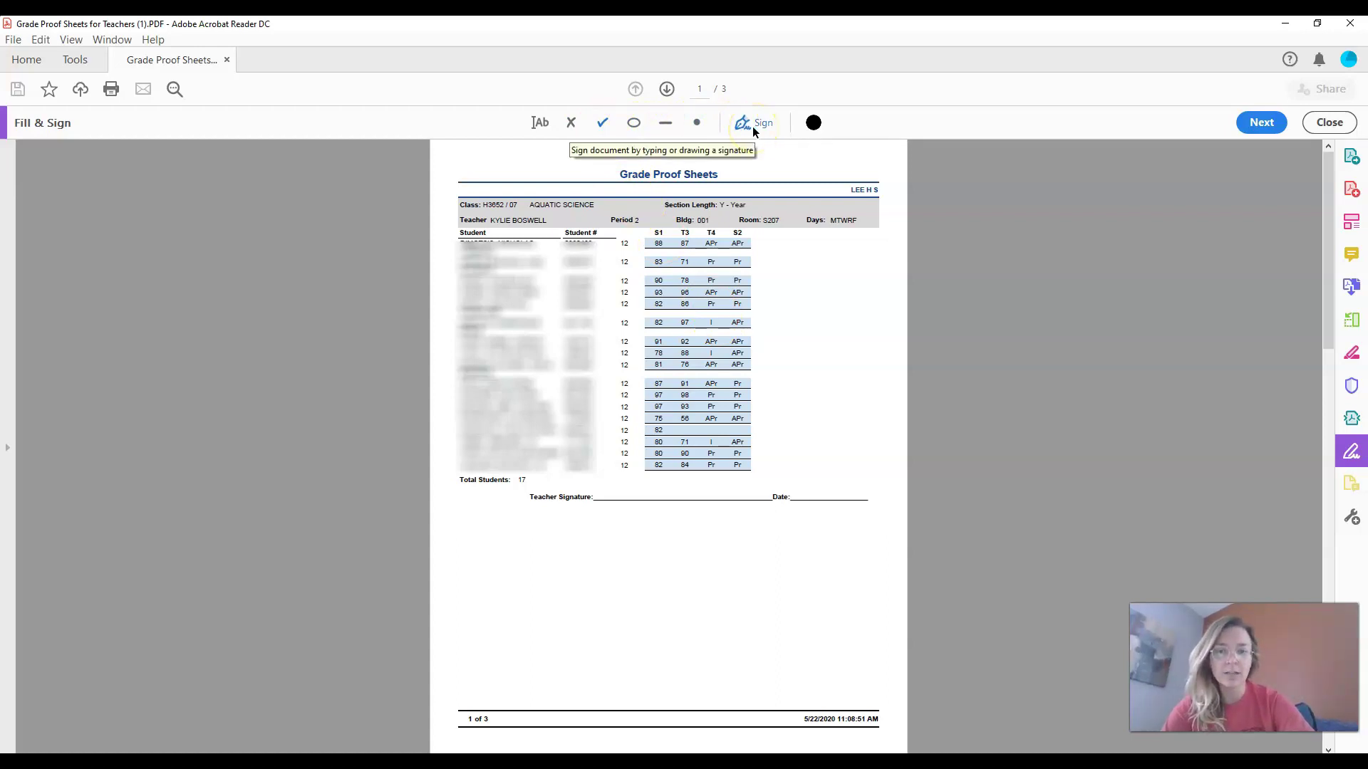
click(608, 124)
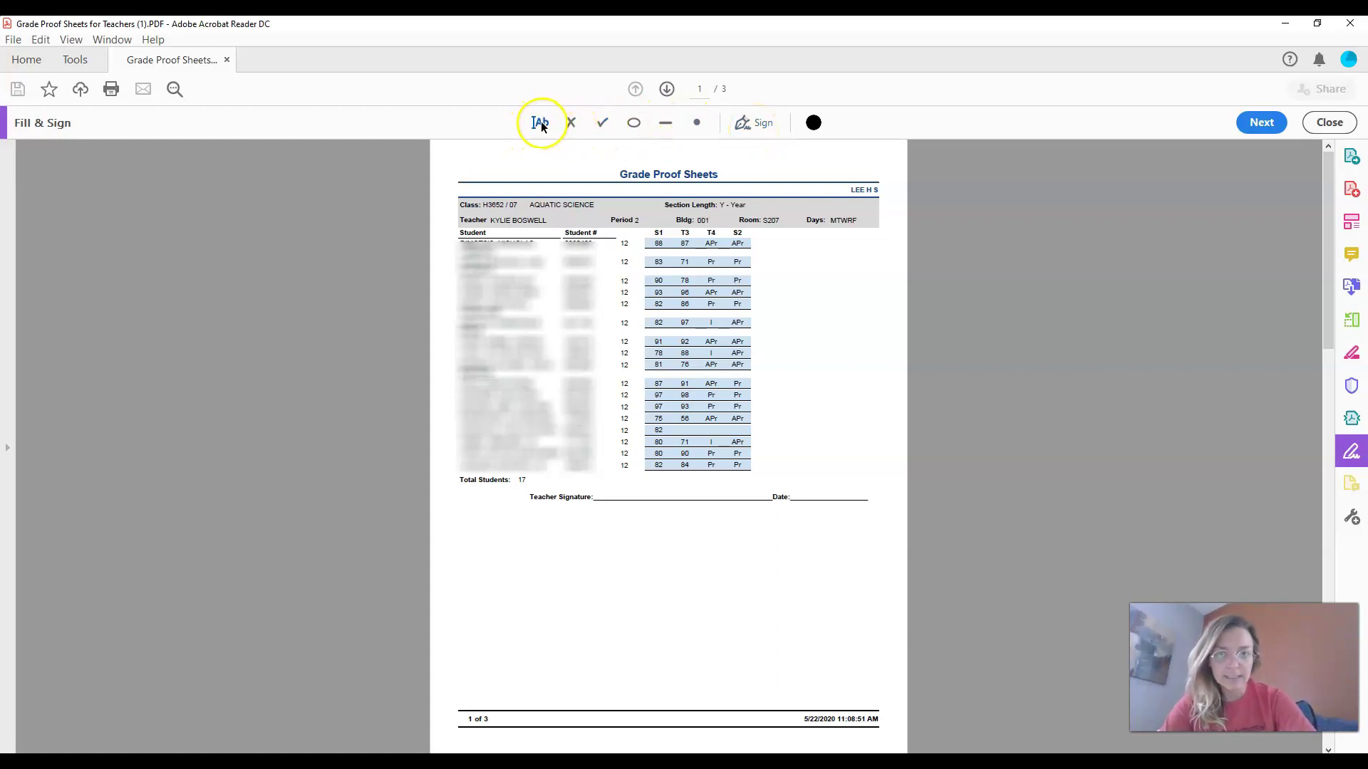
click(754, 125)
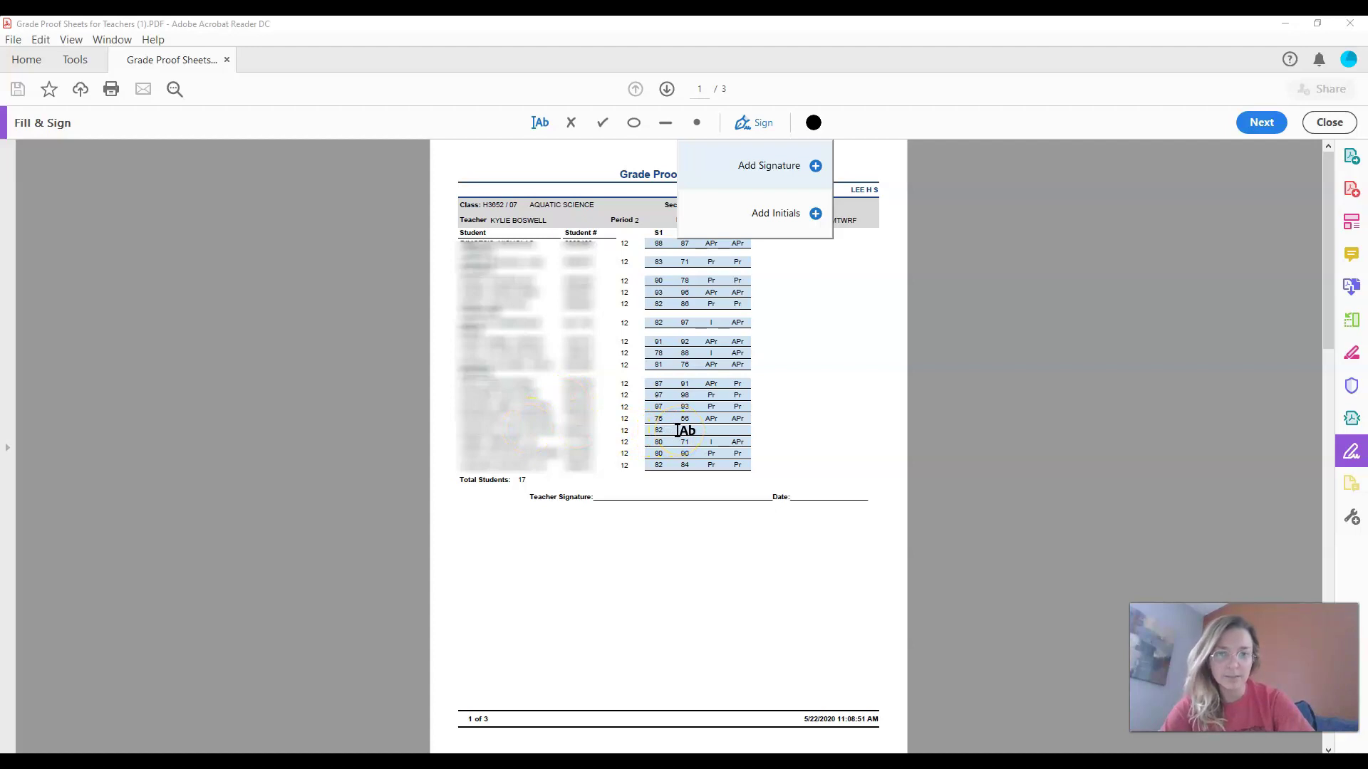
click(1031, 446)
Step: Add the red text note "Moved to 6th Period" in the blank grade cells of the row with only an S1 grade
click(813, 123)
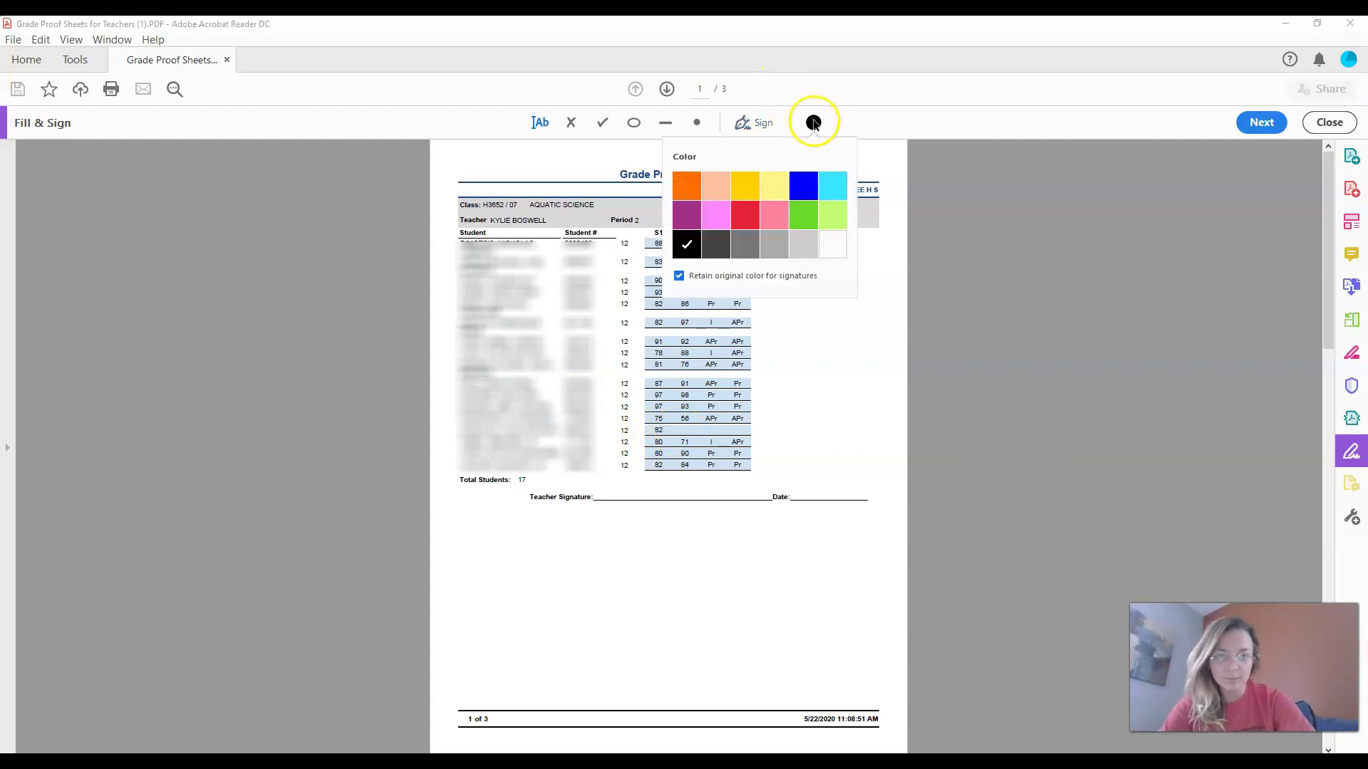
click(744, 215)
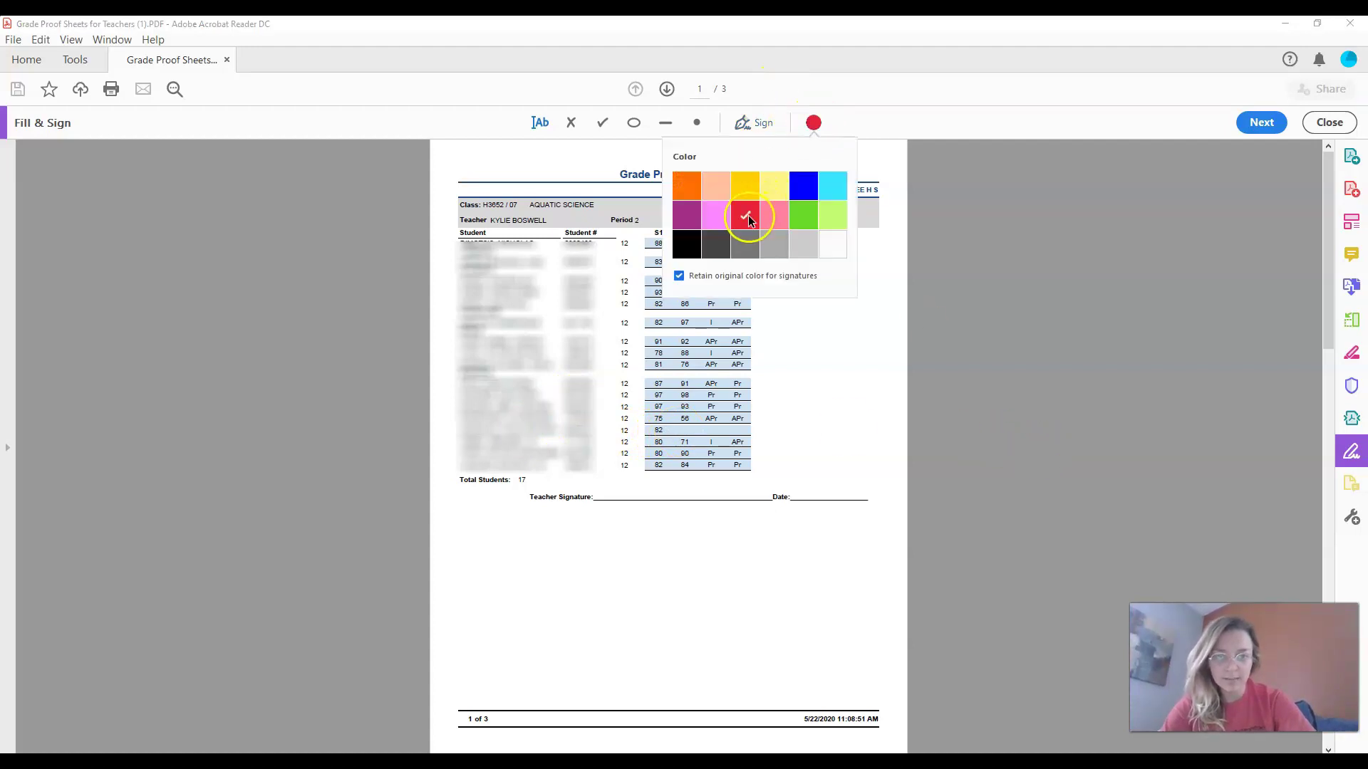
click(672, 430)
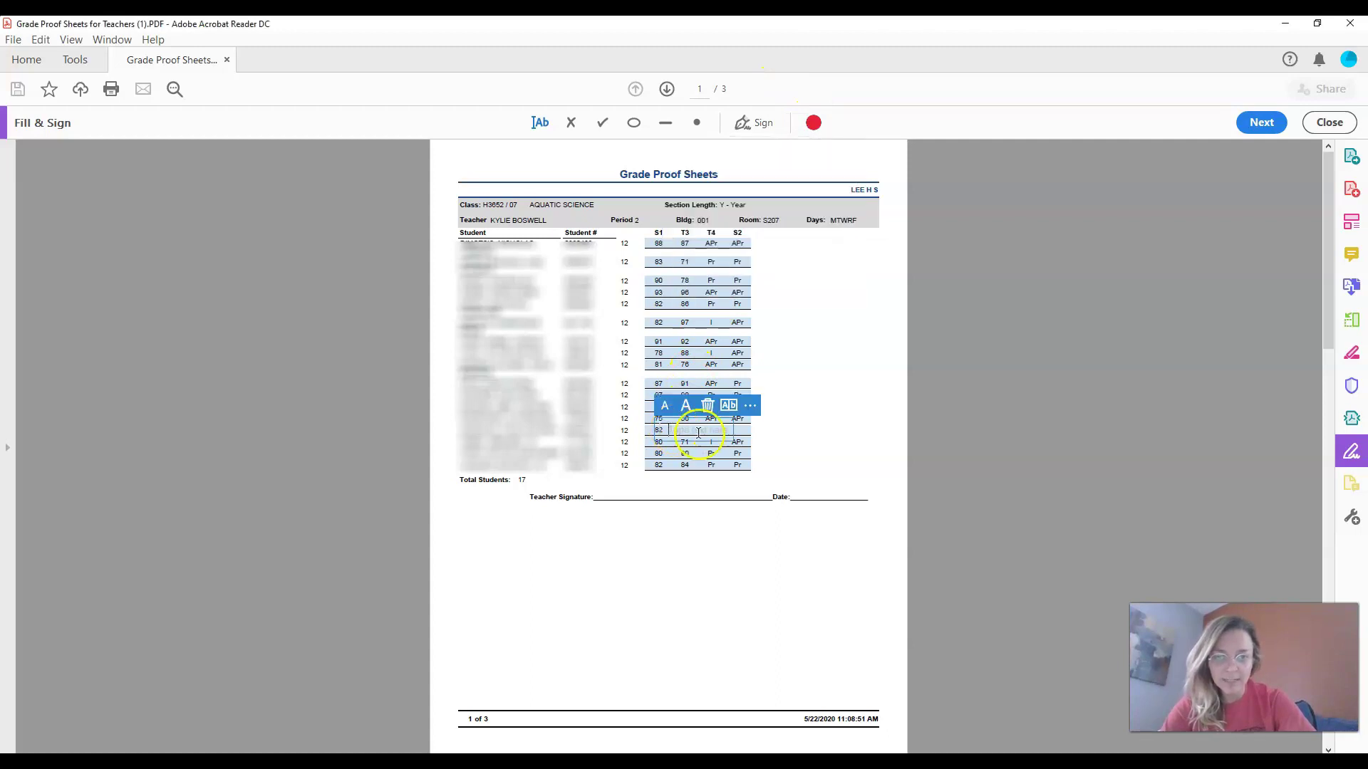
text(Moved to 6th Period)
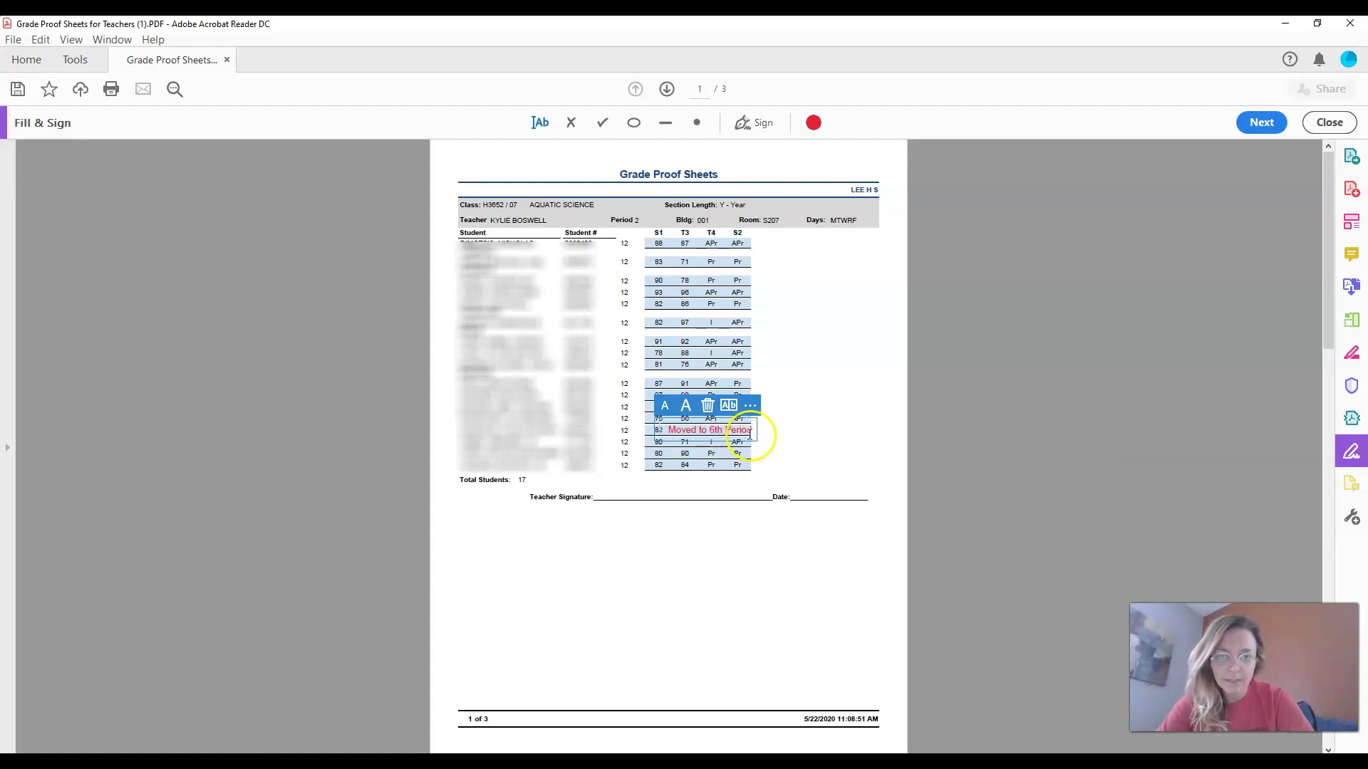
click(1015, 462)
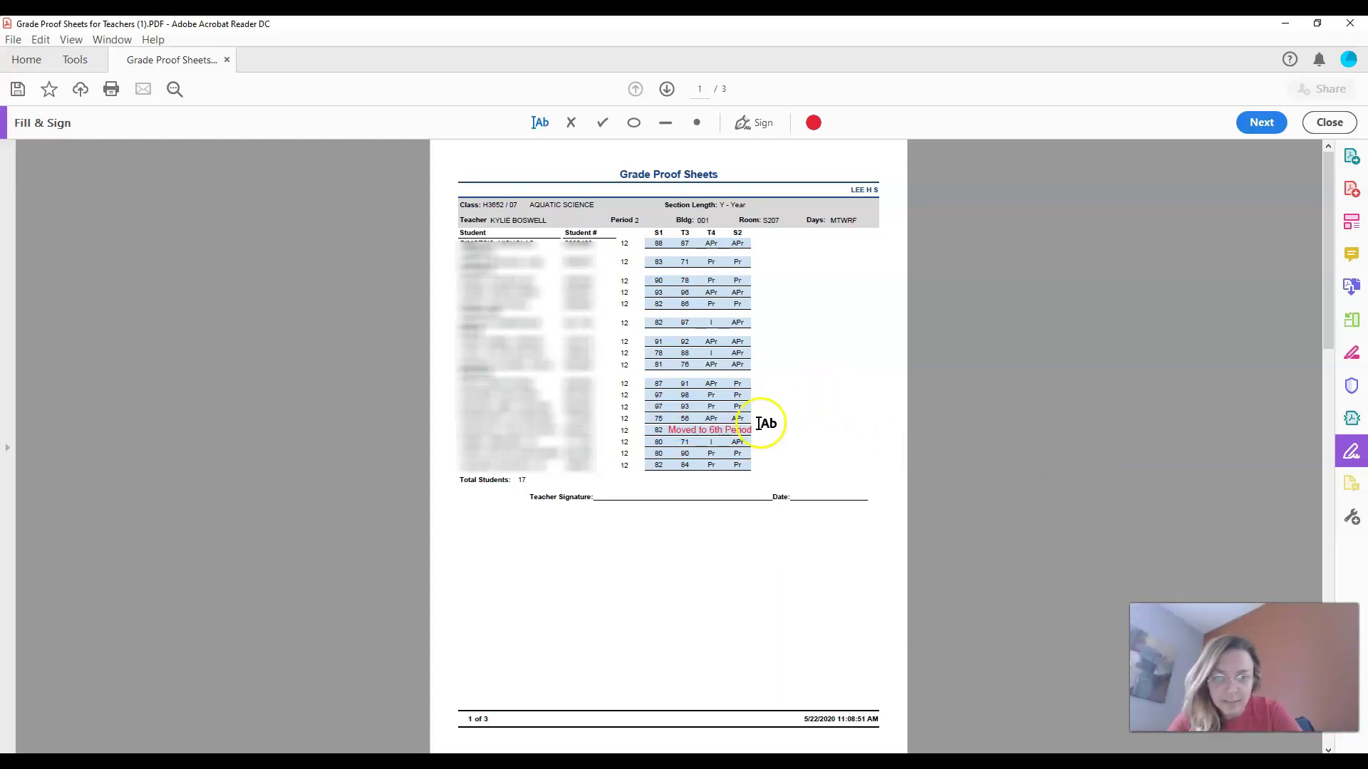
Step: Nudge the red note slightly left so it sits within the row's blank grade cells
click(706, 432)
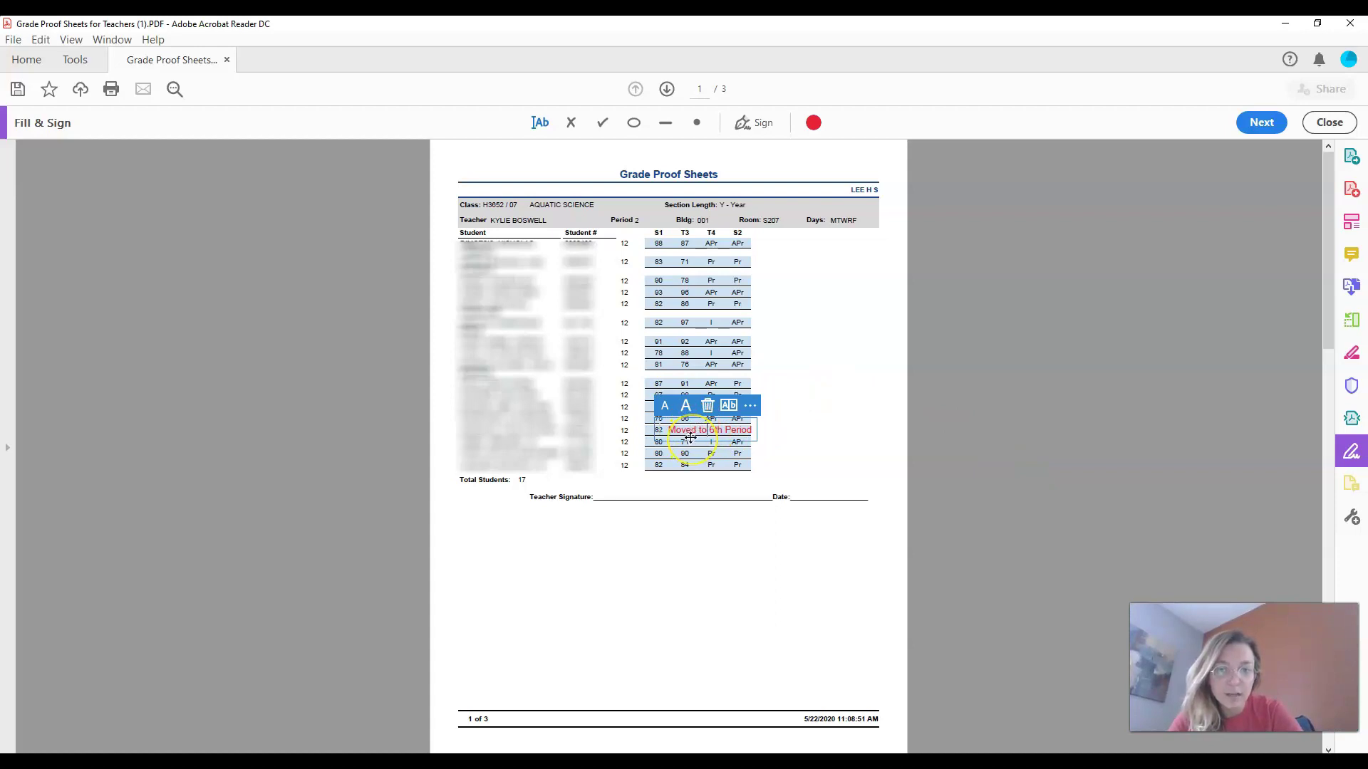
drag(690, 437, 688, 437)
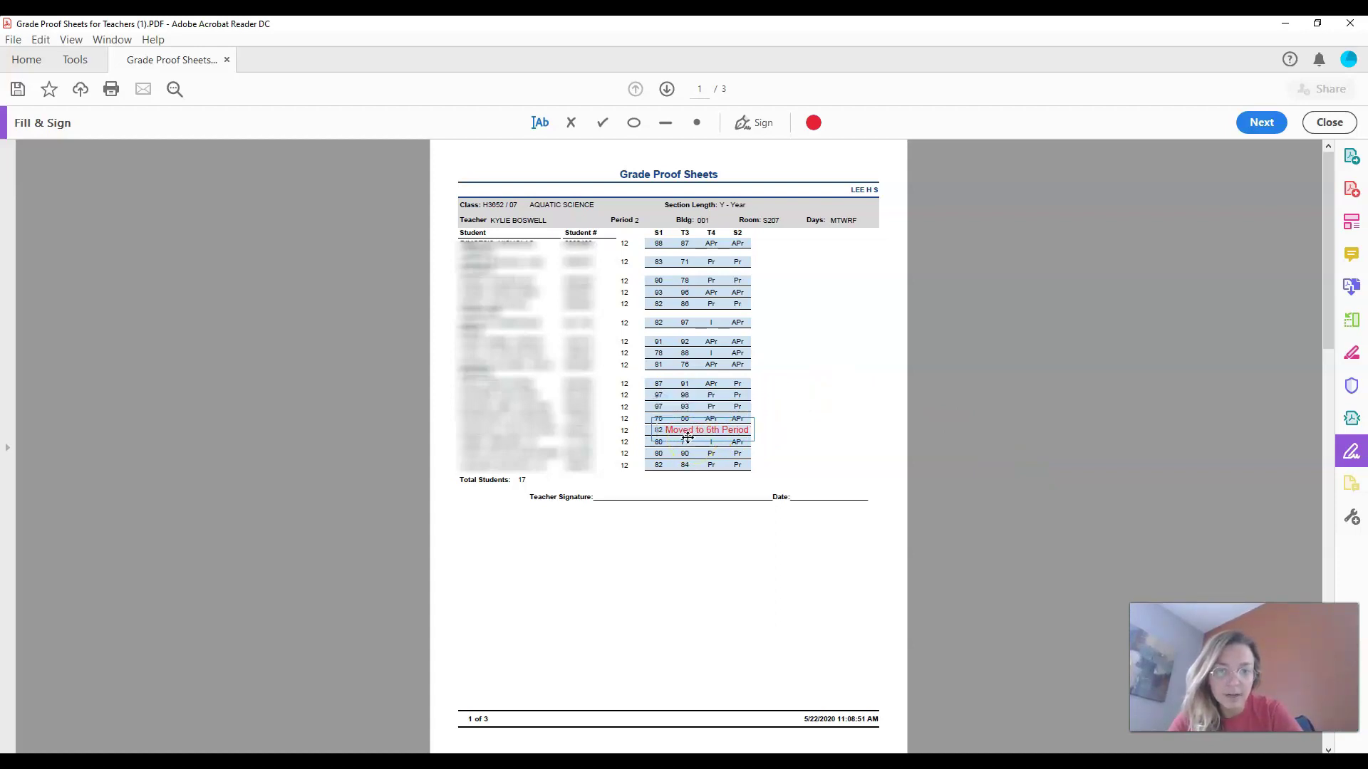
click(1051, 472)
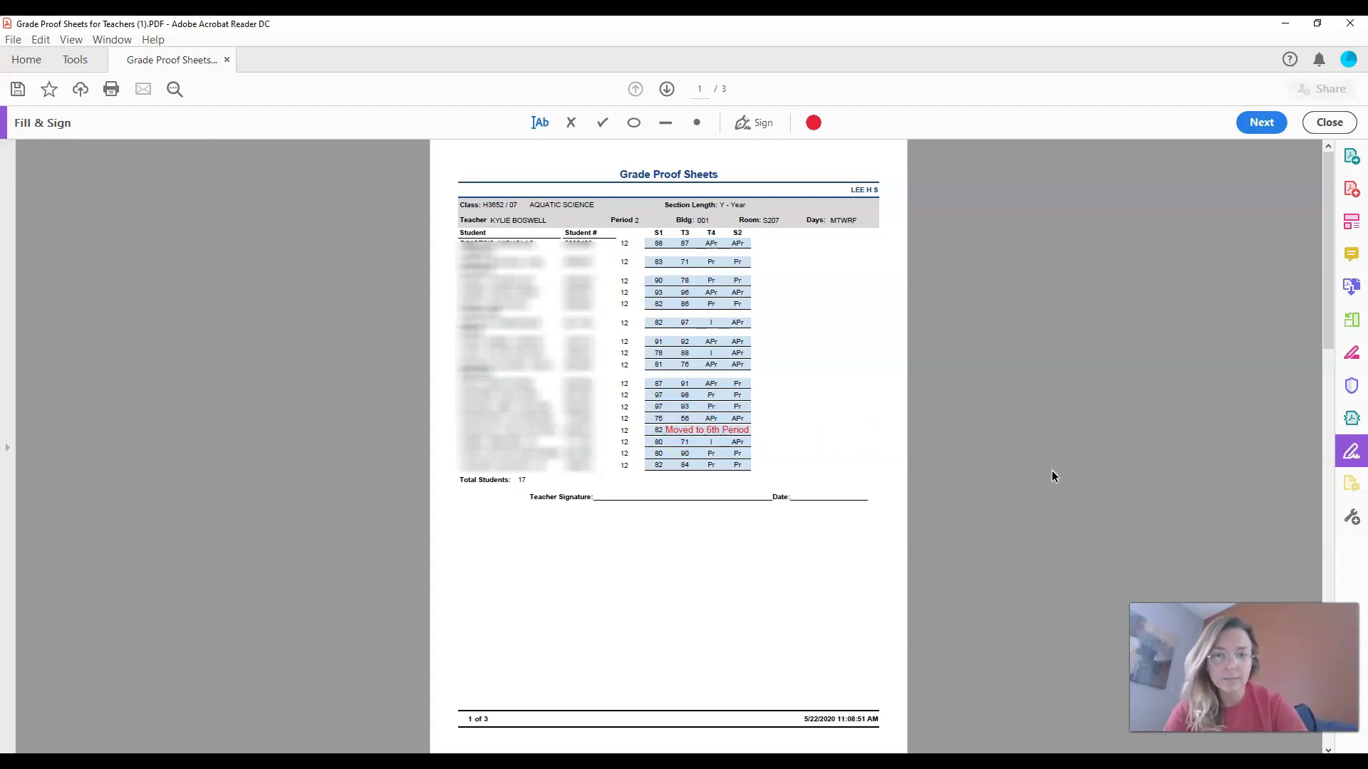
Step: Set the annotation color to black and start a new signature with the Draw option
click(812, 122)
click(699, 246)
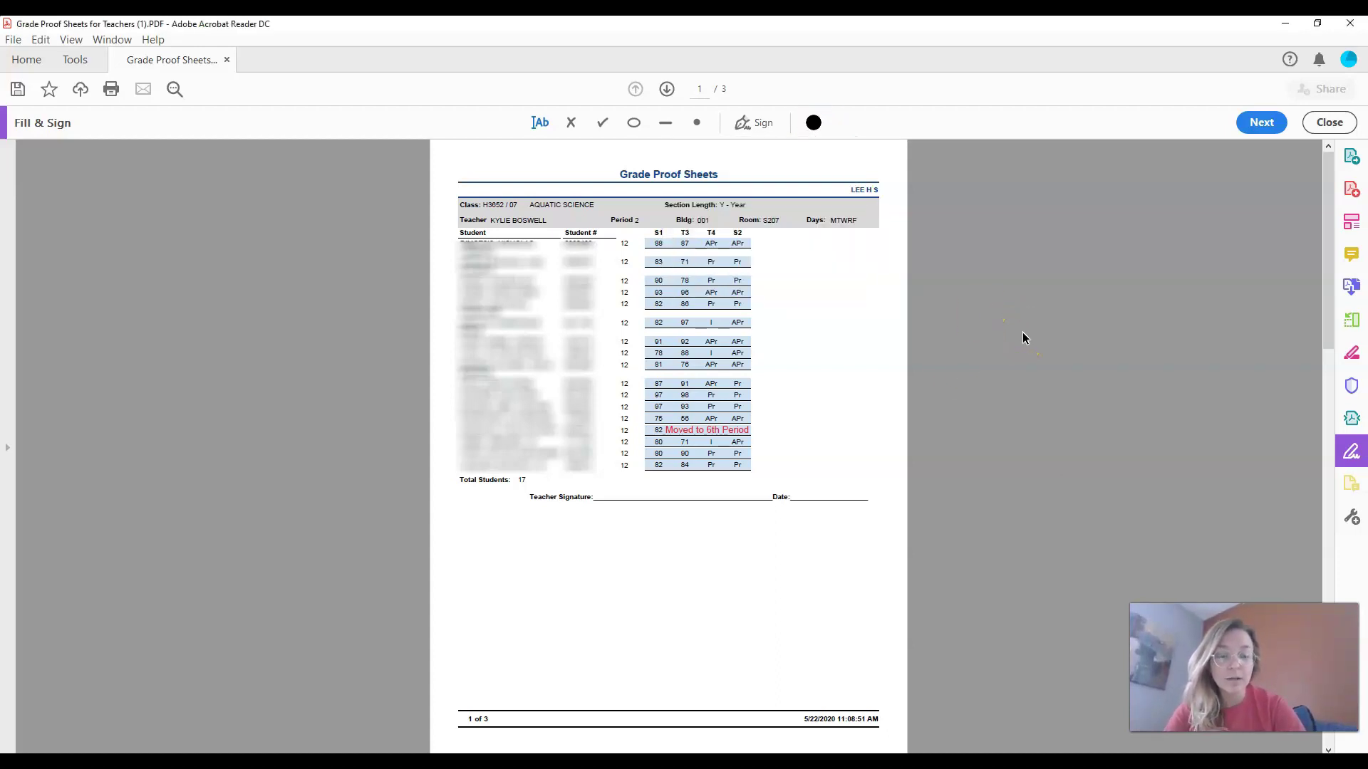
click(760, 124)
click(816, 172)
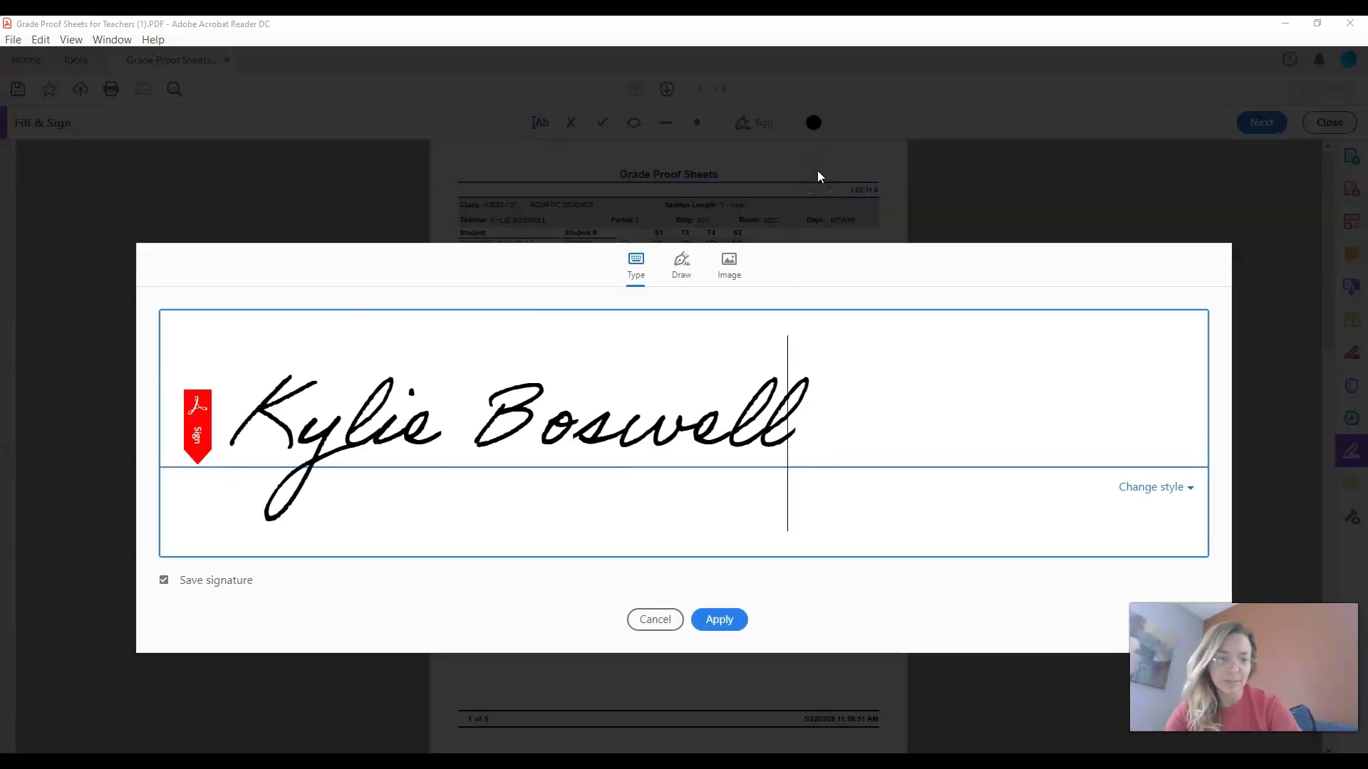
click(728, 269)
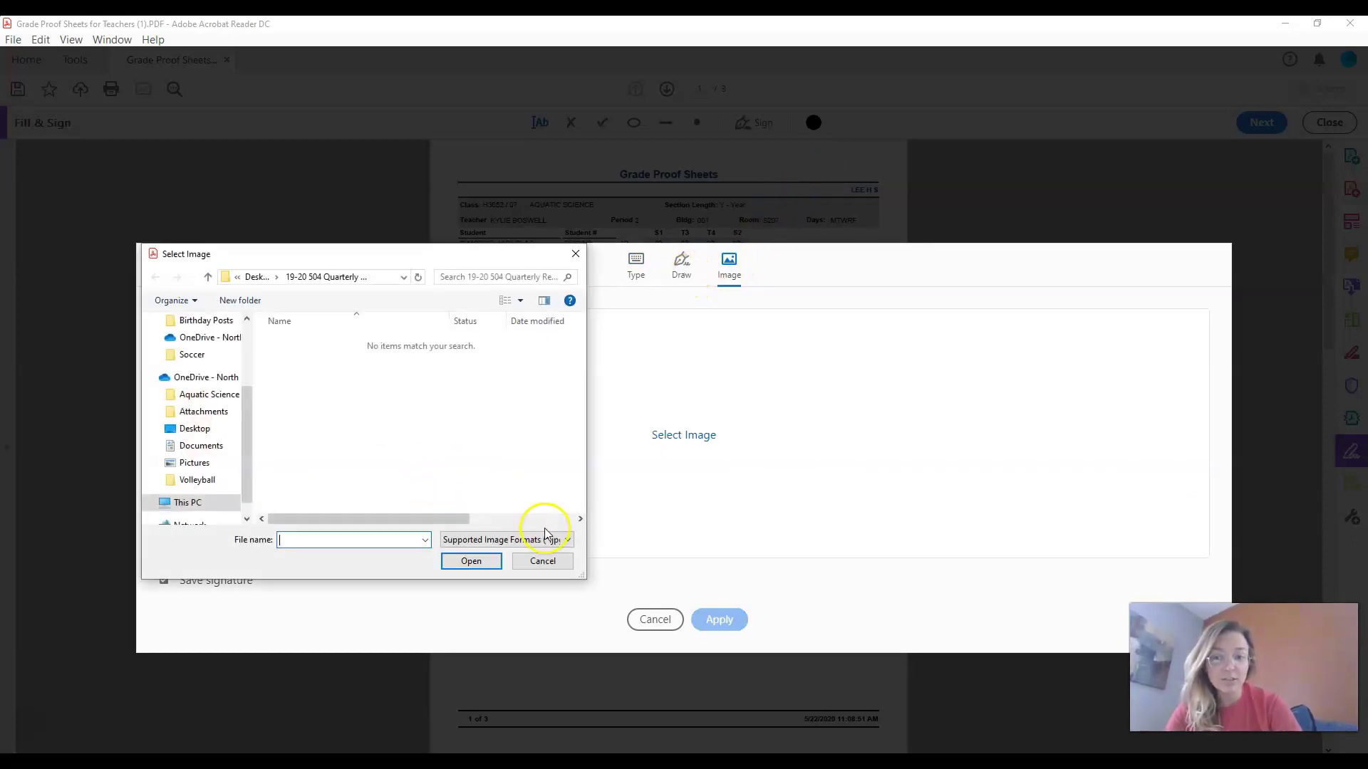
click(543, 560)
click(681, 273)
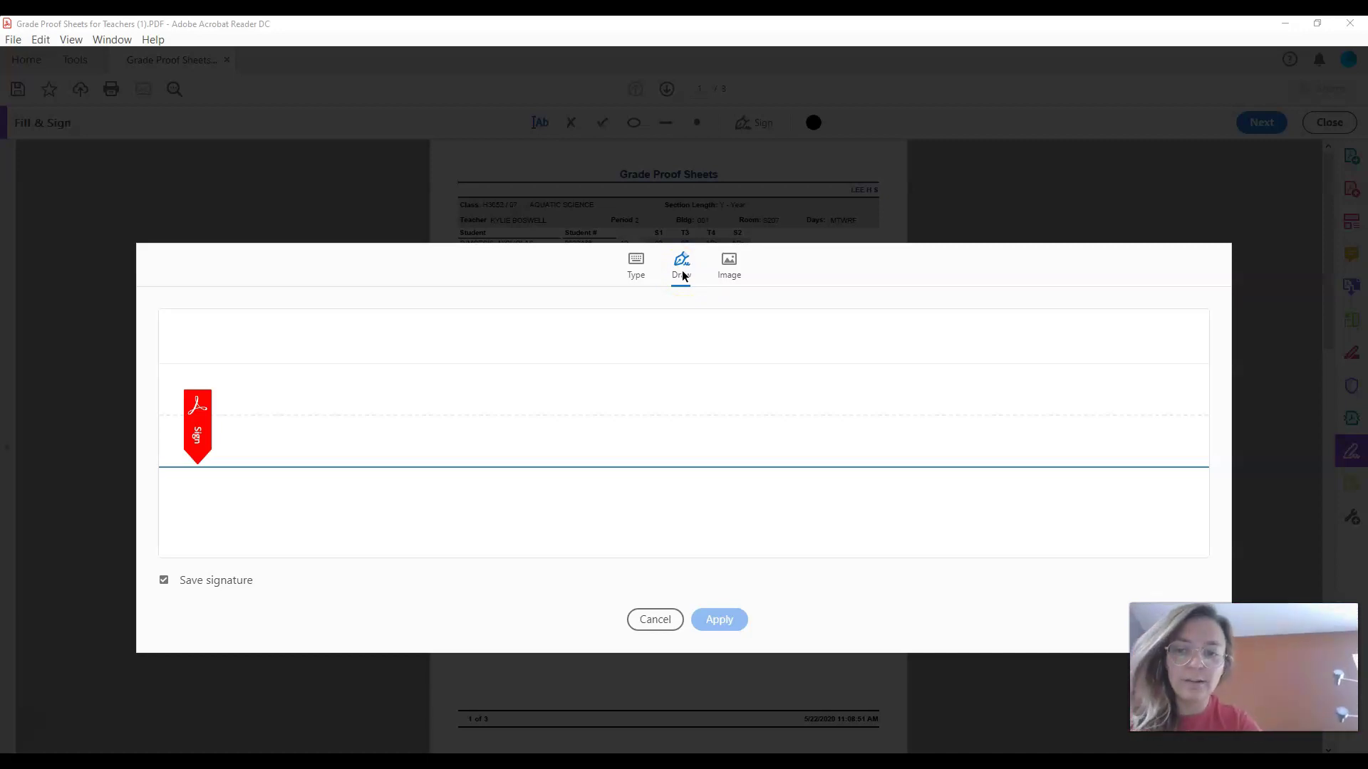
drag(283, 358, 293, 451)
mouse_move(366, 344)
mouse_down()
mouse_move(280, 389)
mouse_move(378, 400)
mouse_move(378, 481)
mouse_move(425, 409)
mouse_move(564, 403)
mouse_up()
click(477, 367)
drag(630, 332, 648, 427)
mouse_move(616, 362)
mouse_down()
mouse_move(690, 446)
mouse_move(757, 391)
mouse_move(894, 427)
mouse_move(980, 332)
mouse_move(1028, 443)
mouse_up()
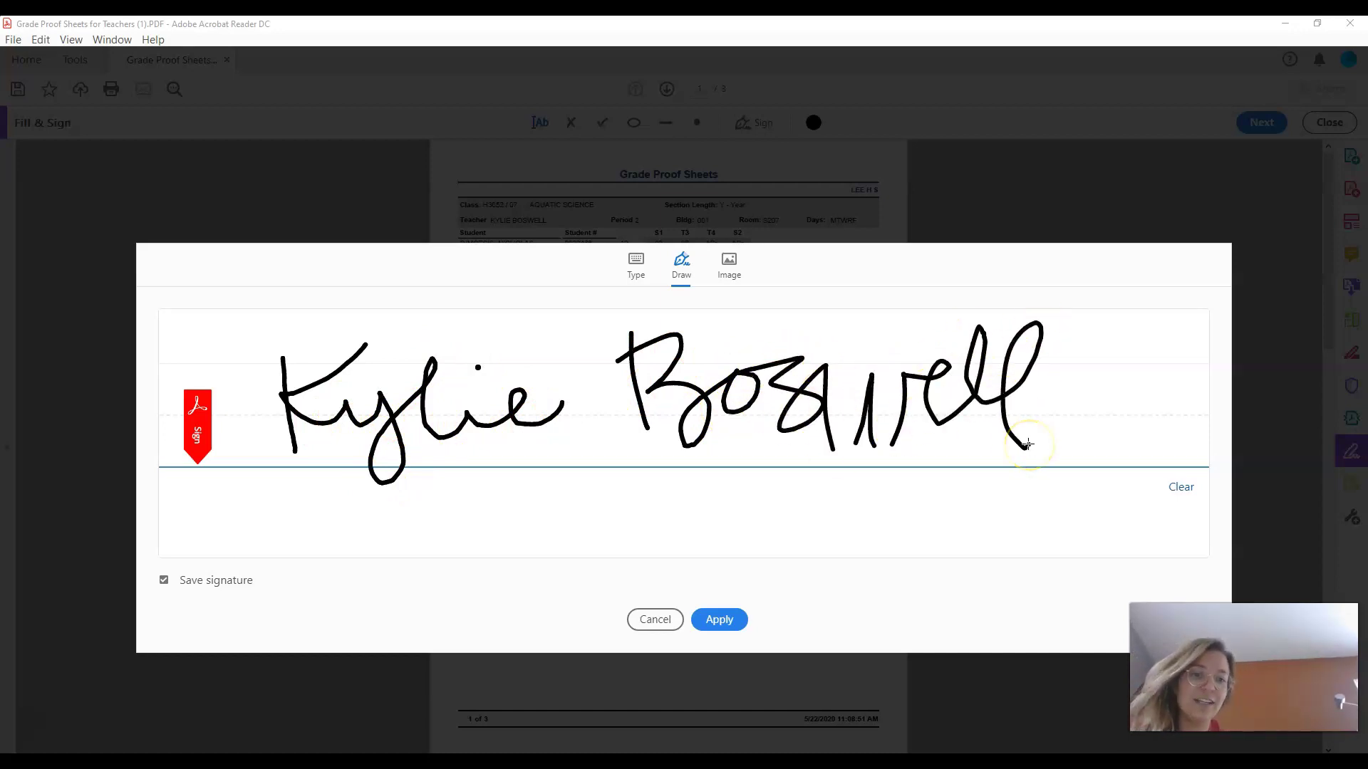
click(1180, 487)
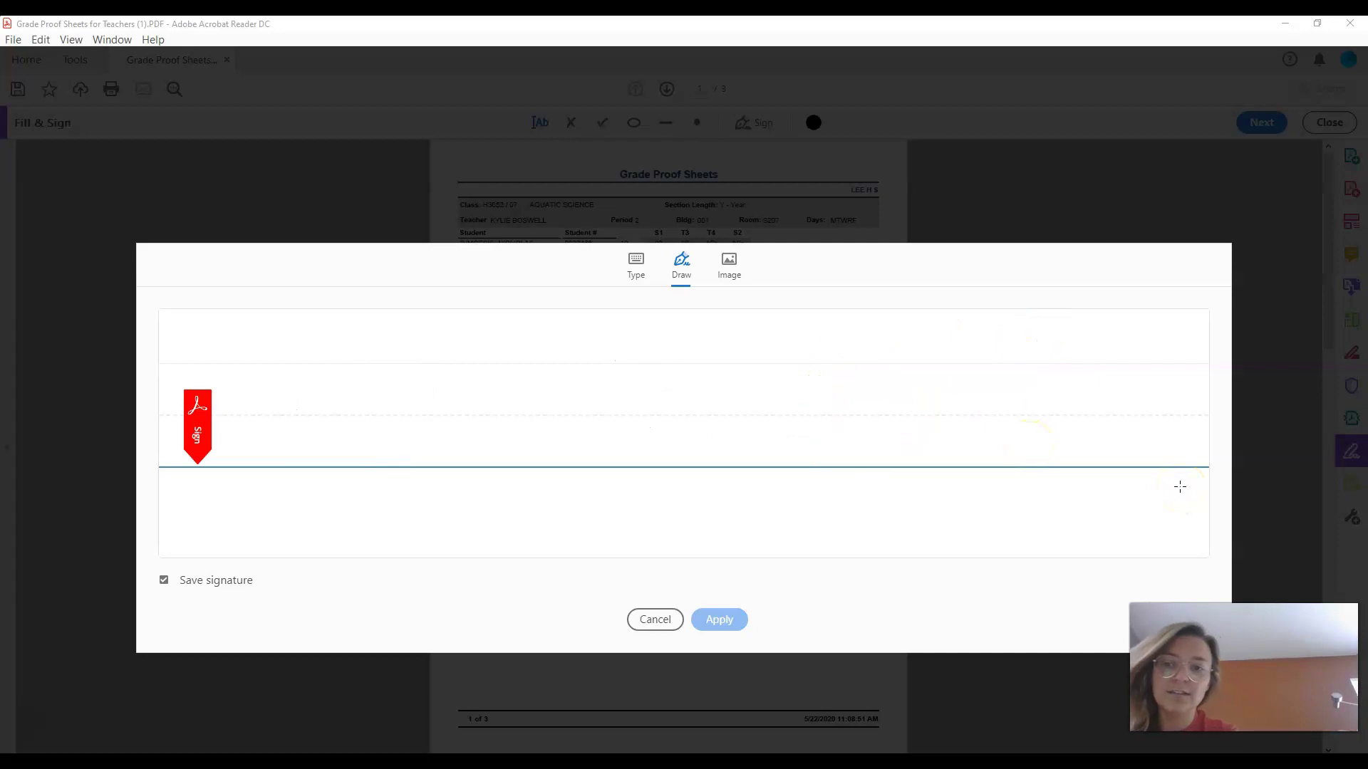
click(258, 363)
drag(265, 415, 267, 465)
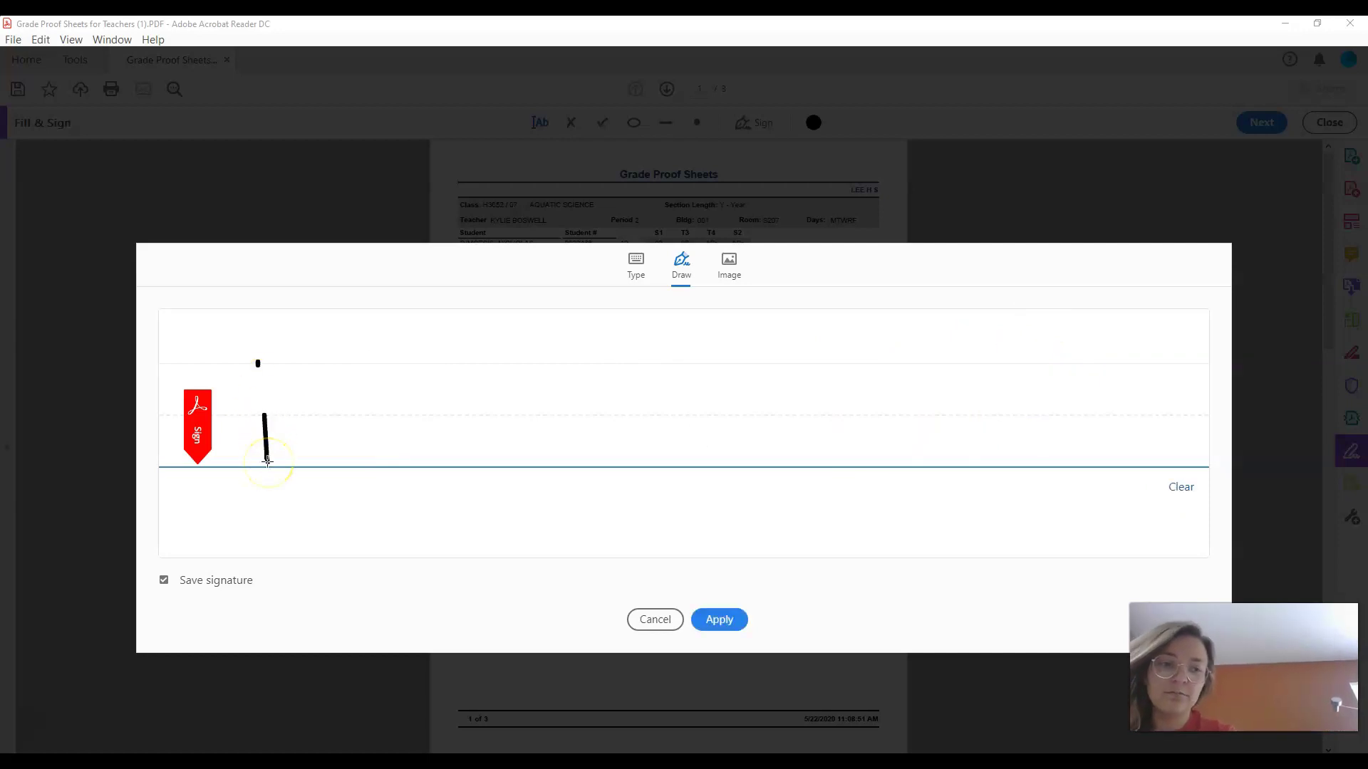
click(1181, 488)
click(267, 348)
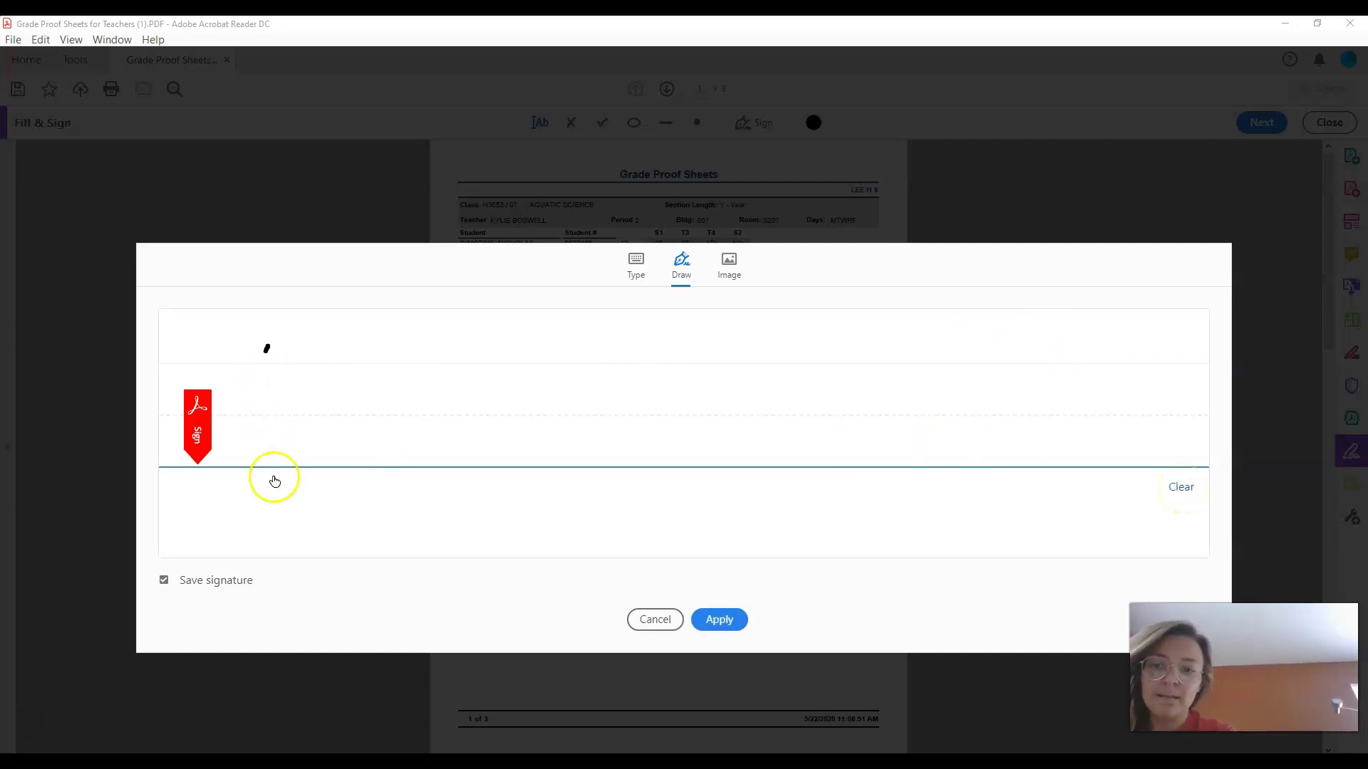
click(1182, 489)
click(260, 365)
drag(261, 389, 265, 460)
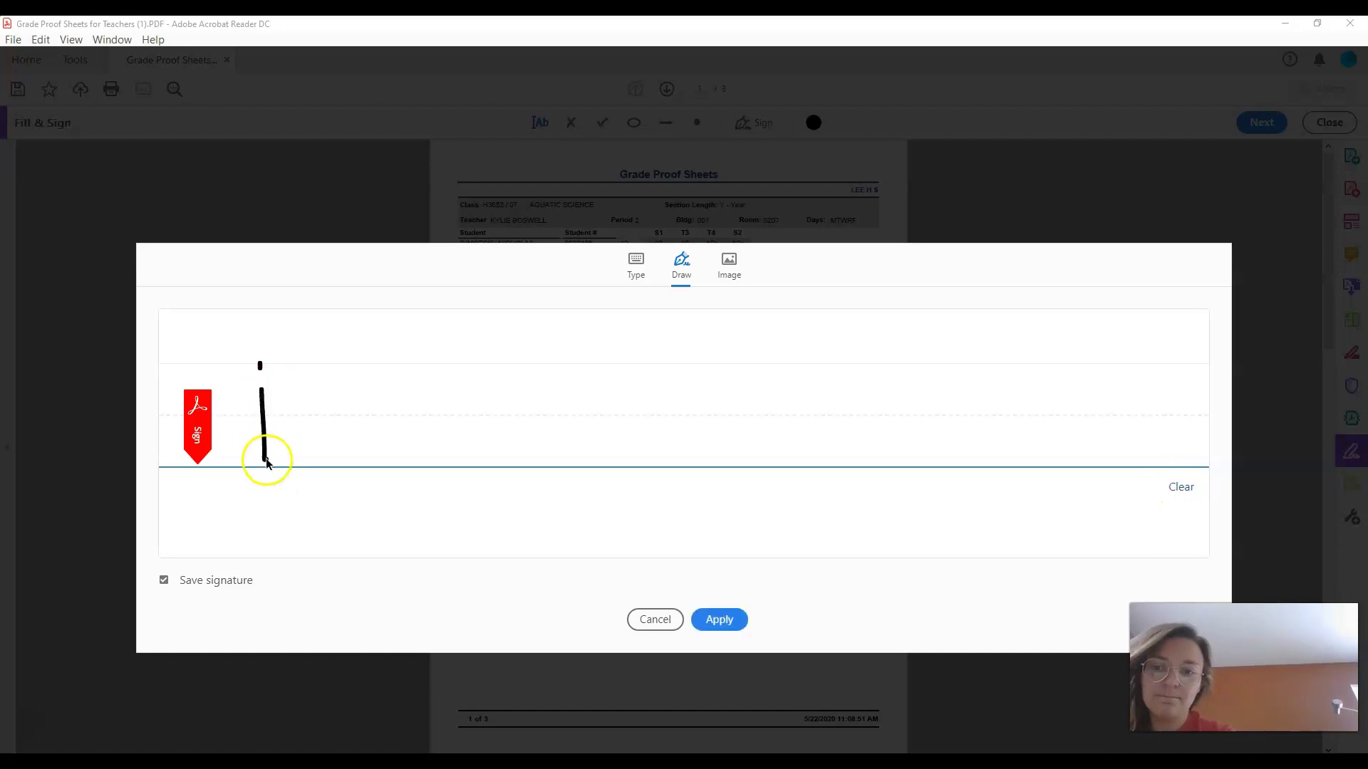
click(1180, 489)
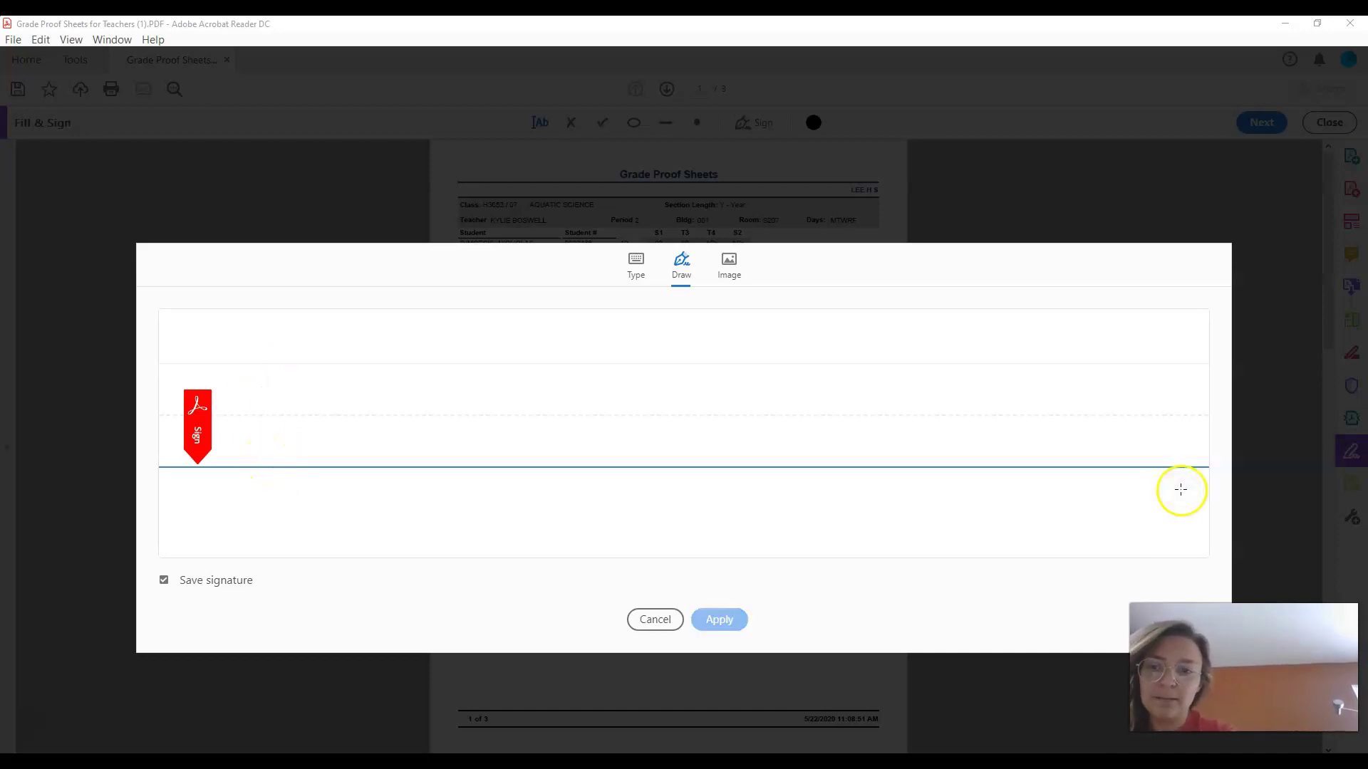
Step: Draw the teacher's full name by hand as a signature and apply it with Save signature enabled
click(259, 373)
drag(257, 388, 262, 466)
mouse_move(352, 367)
mouse_down()
mouse_move(244, 425)
mouse_move(357, 404)
mouse_move(463, 442)
mouse_move(531, 415)
mouse_up()
click(439, 378)
mouse_move(576, 361)
mouse_down()
mouse_move(588, 459)
mouse_move(659, 406)
mouse_move(702, 418)
mouse_move(745, 397)
mouse_move(867, 419)
mouse_move(900, 464)
mouse_up()
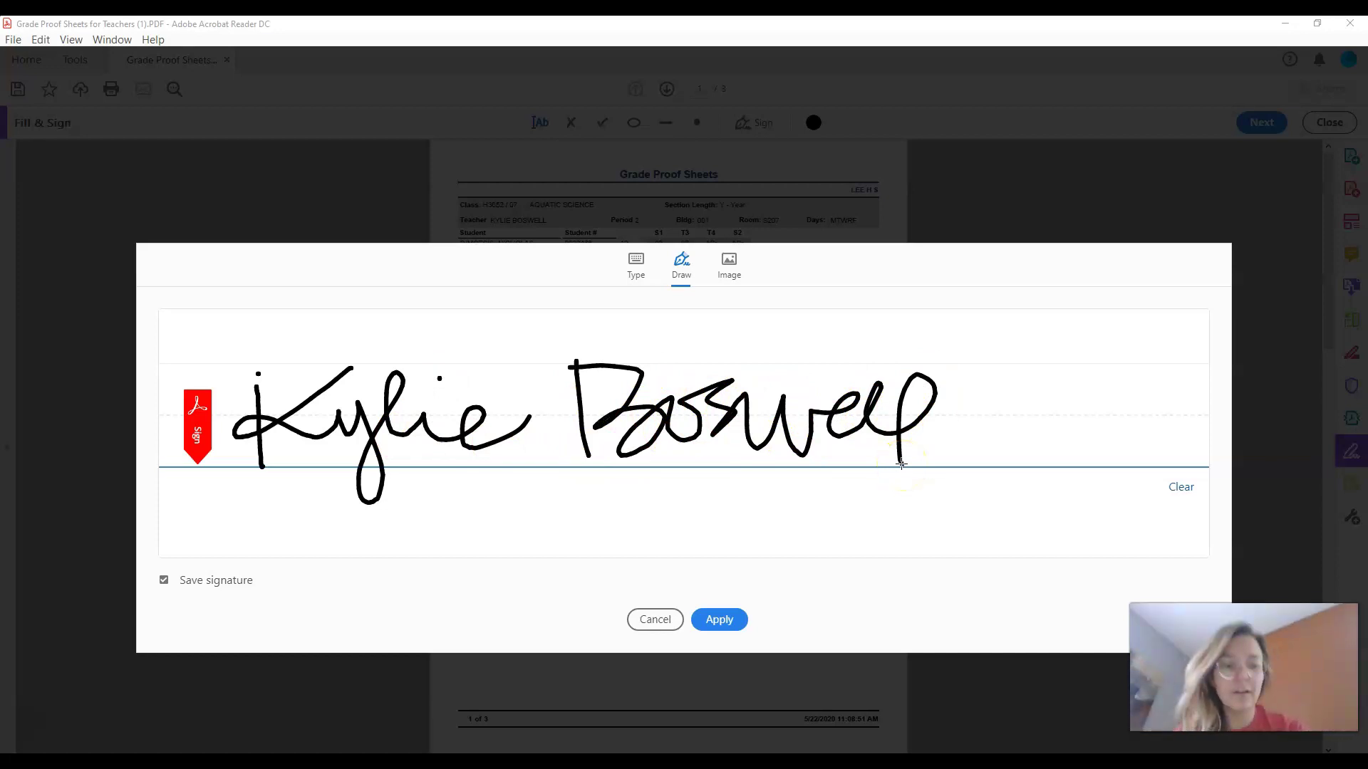
click(712, 620)
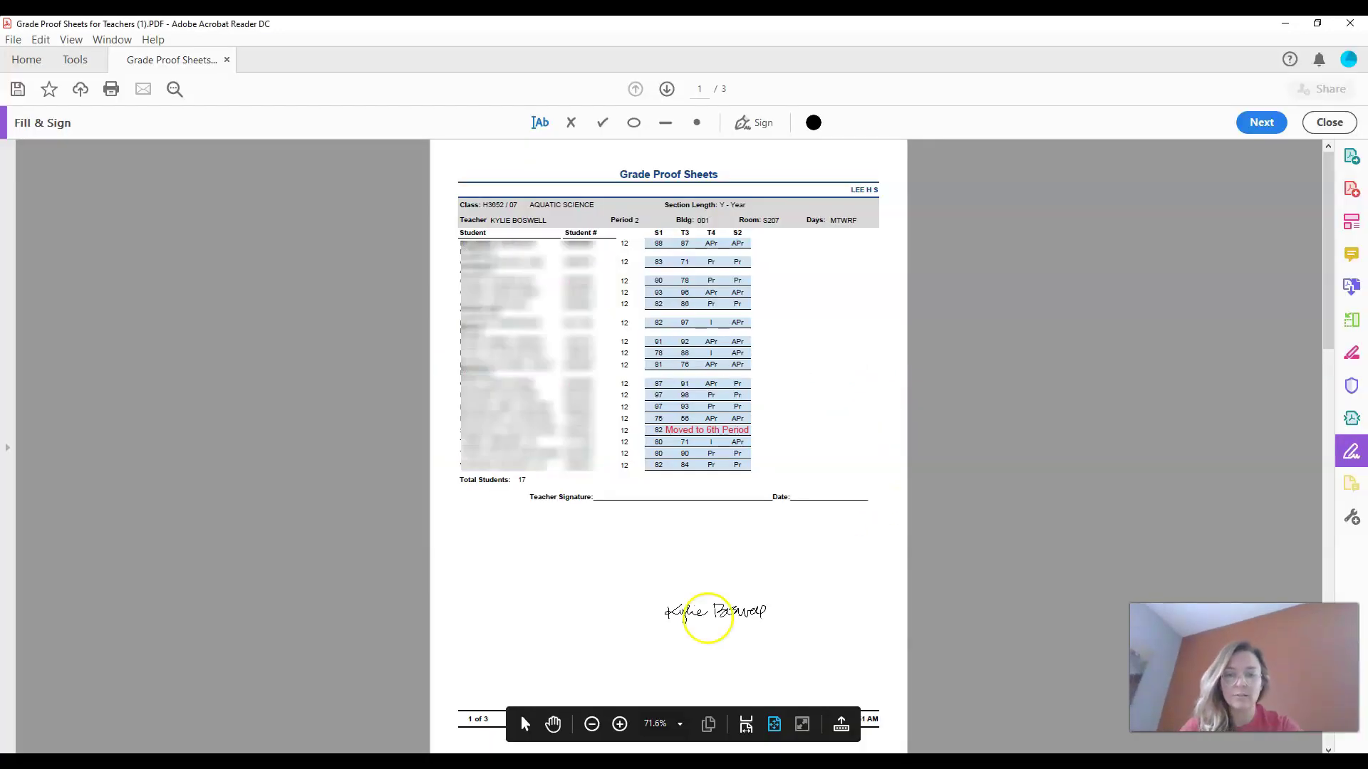
Step: Place the signature just below the Teacher Signature line on page 1 and start new initials with the Draw option
click(660, 502)
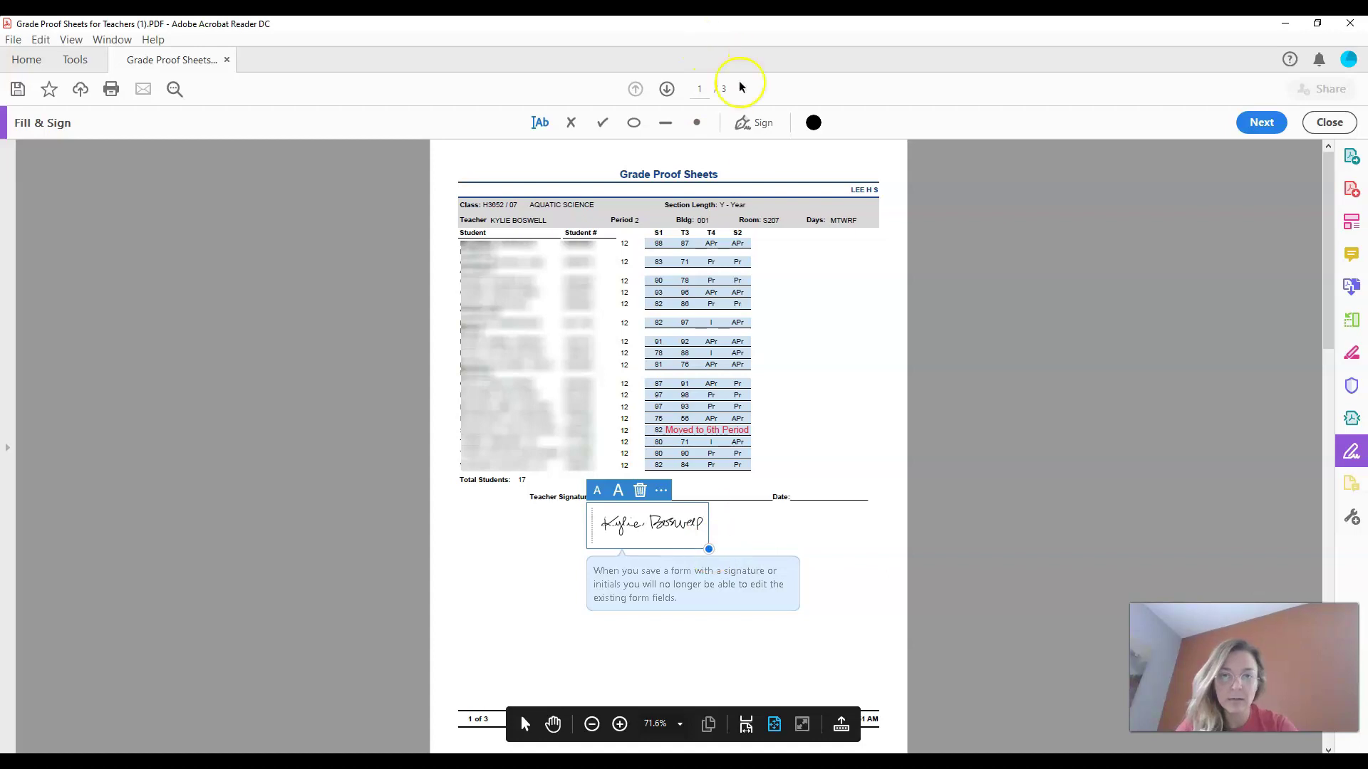
click(763, 123)
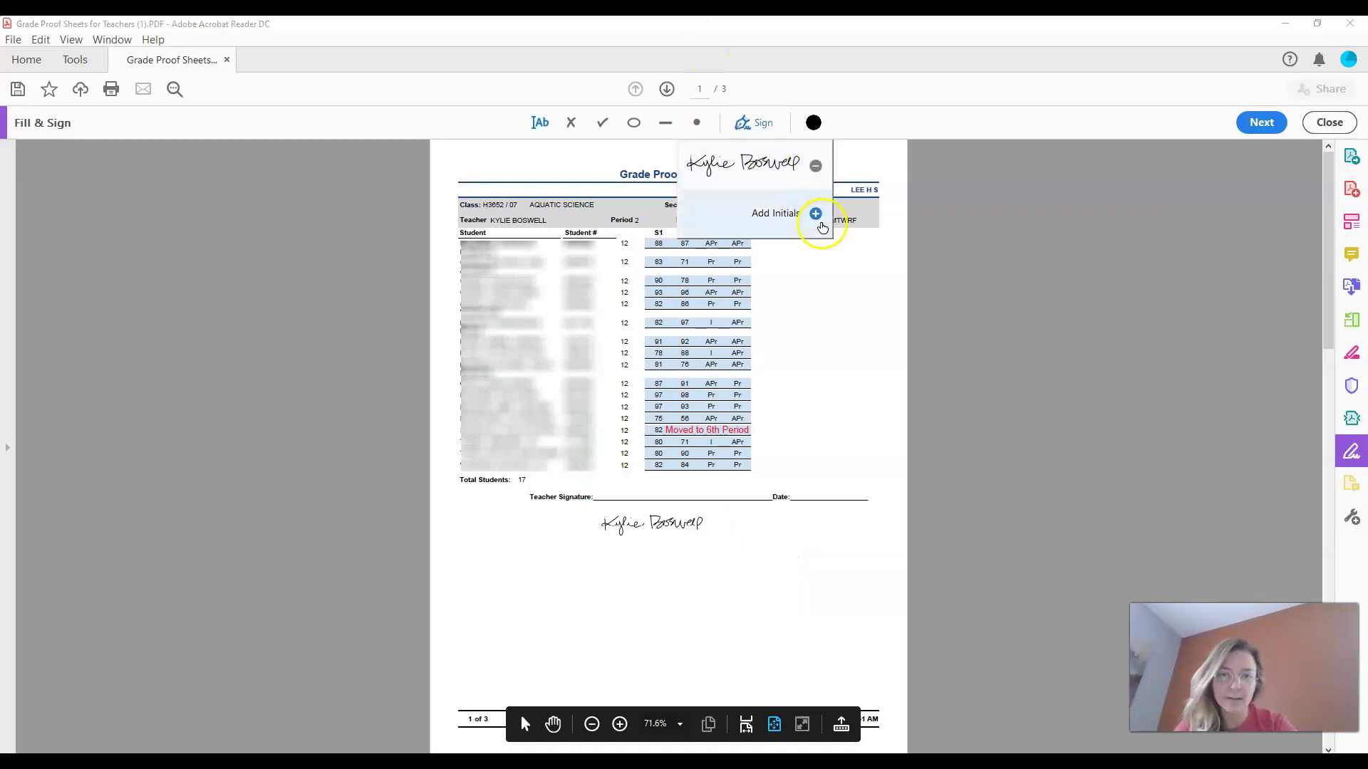
click(817, 213)
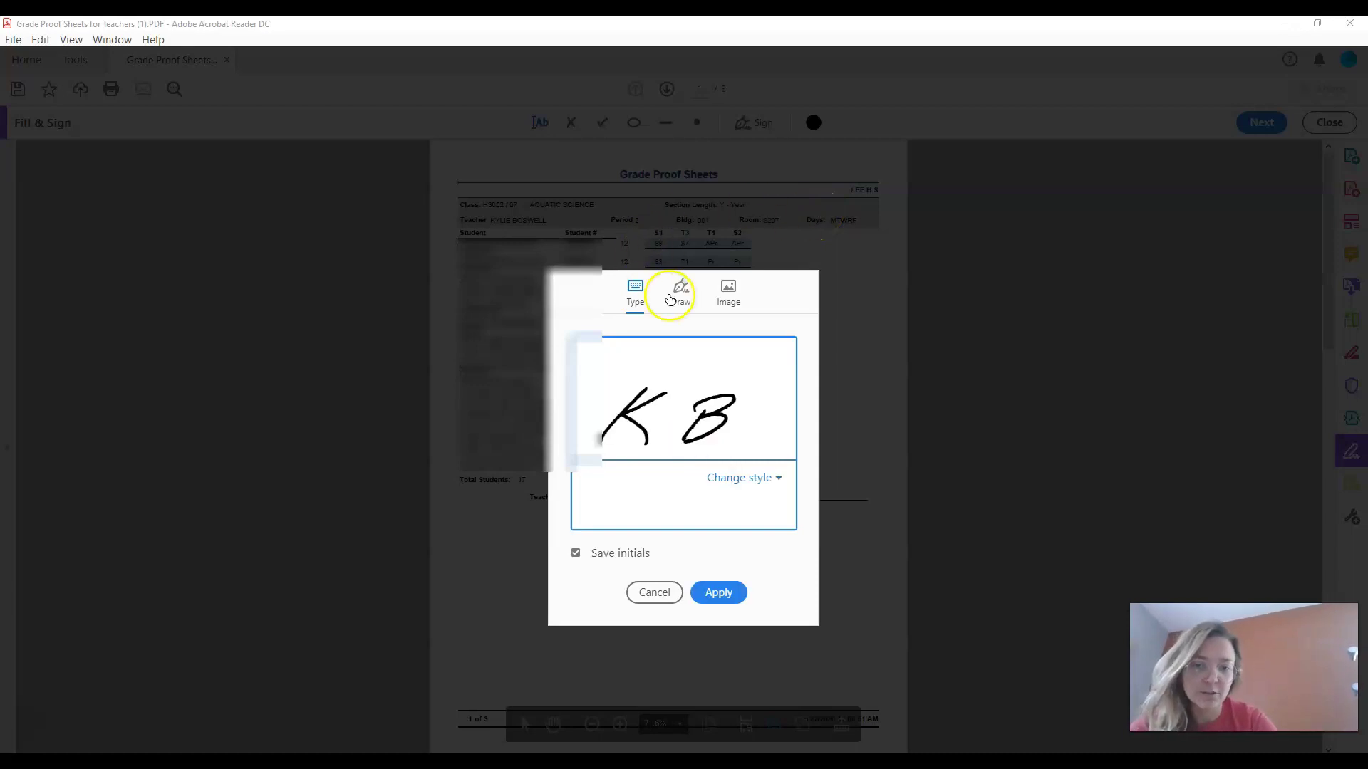
click(674, 298)
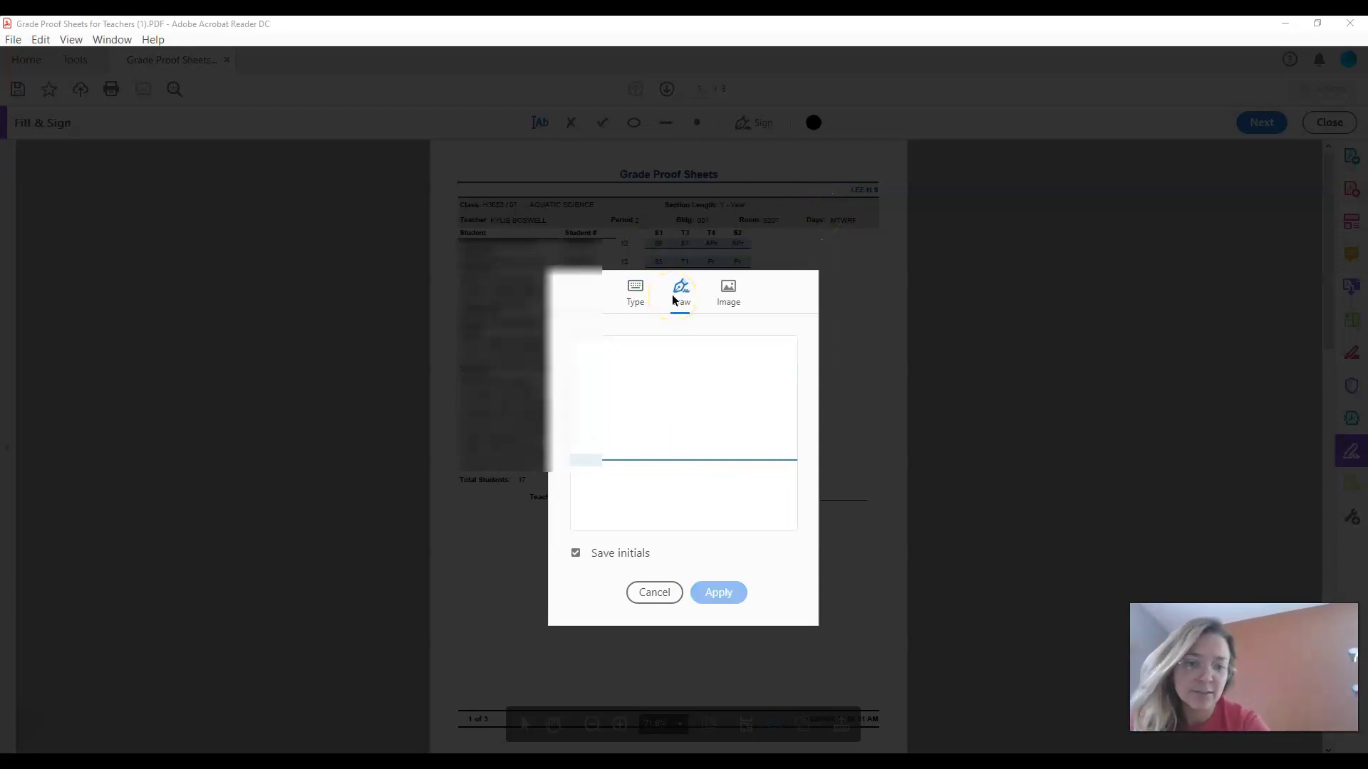
Step: Draw the teacher's initials by hand and apply them with Save initials enabled
drag(608, 351, 614, 440)
mouse_move(676, 354)
mouse_down()
mouse_move(650, 413)
mouse_move(677, 417)
mouse_up()
mouse_move(705, 353)
mouse_down()
mouse_move(706, 430)
mouse_move(810, 384)
mouse_up()
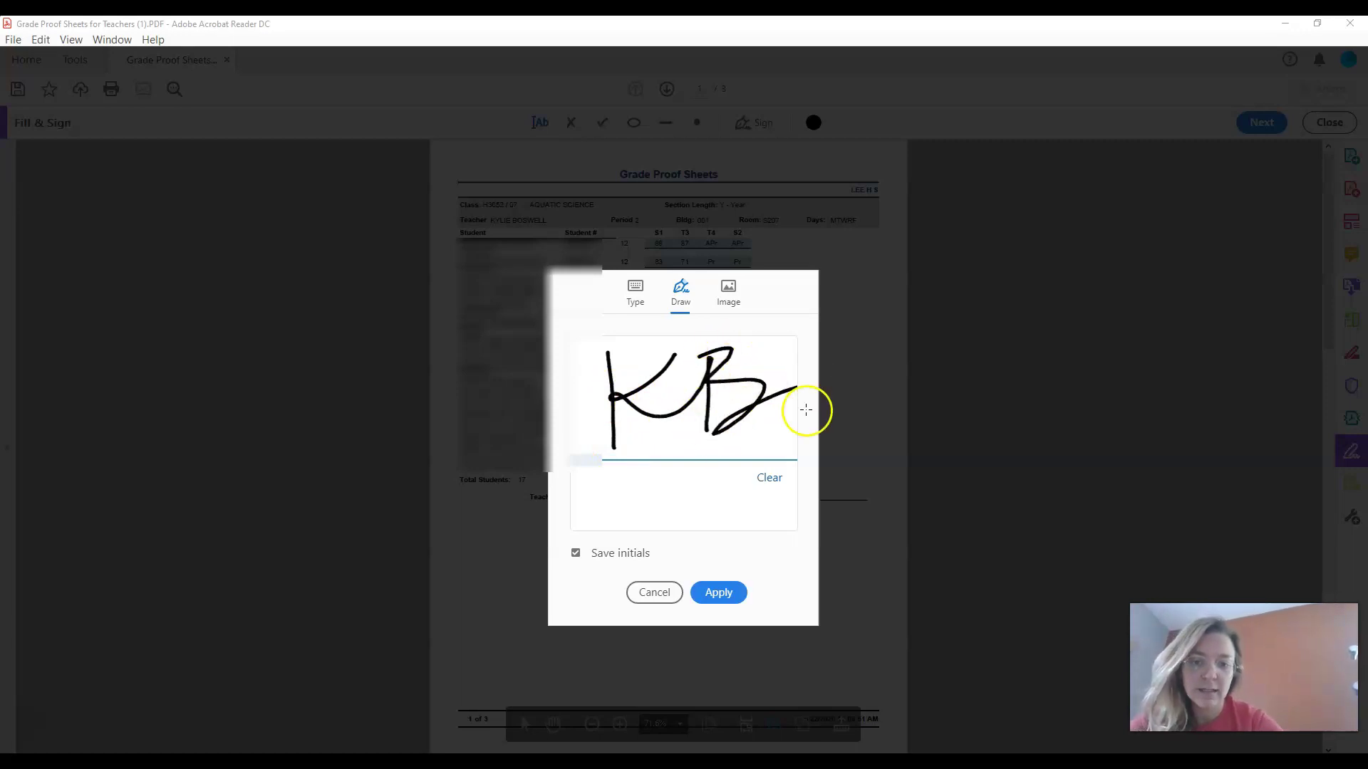
click(721, 593)
click(752, 583)
click(772, 549)
Step: Enlarge the placed signature and move it up onto the Teacher Signature line
click(644, 534)
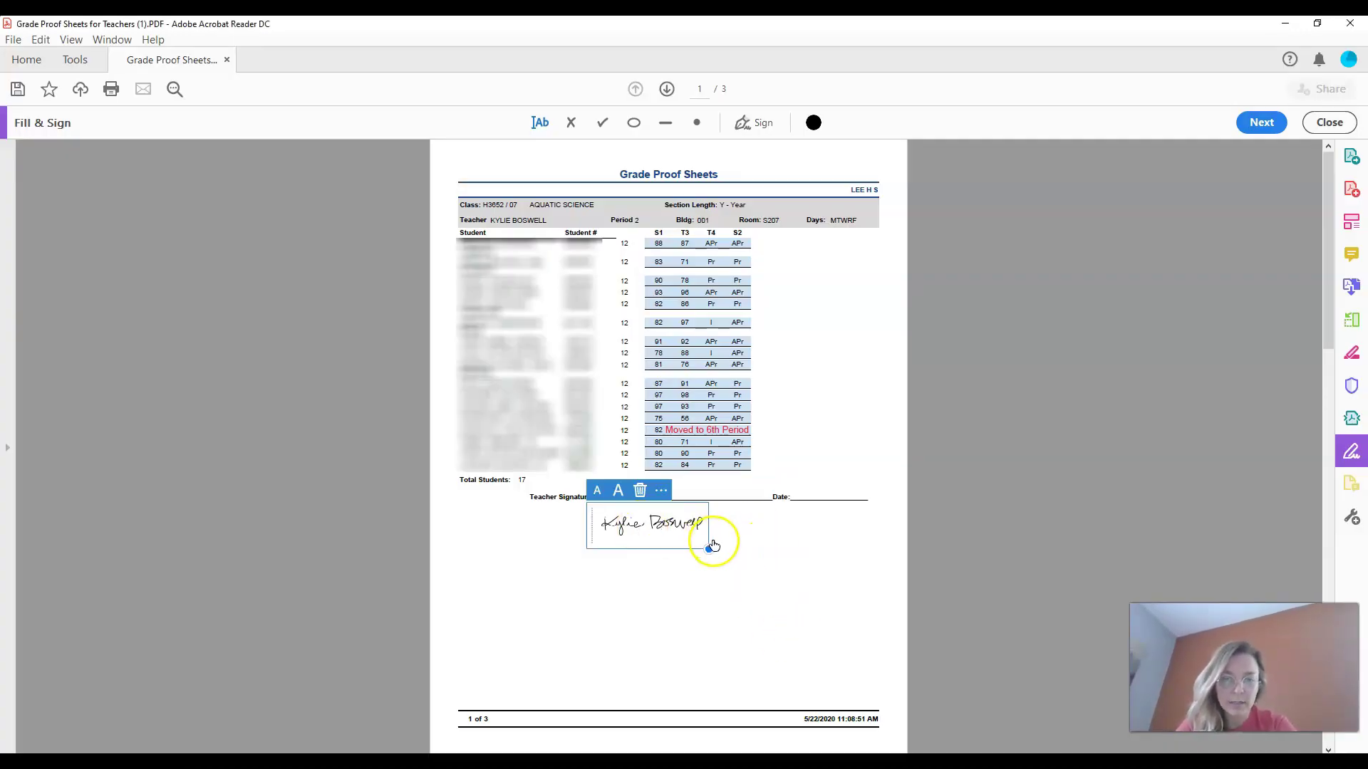
drag(707, 551, 788, 578)
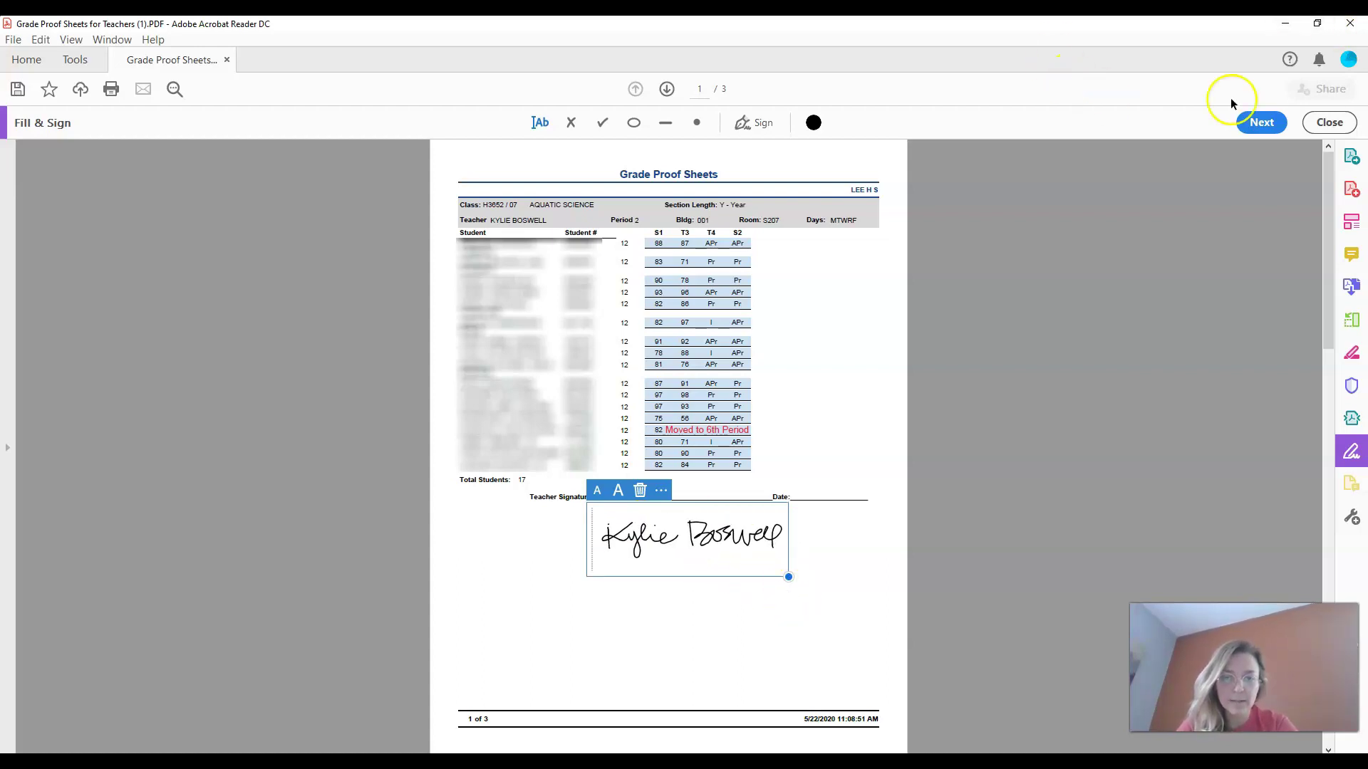
drag(698, 529, 682, 515)
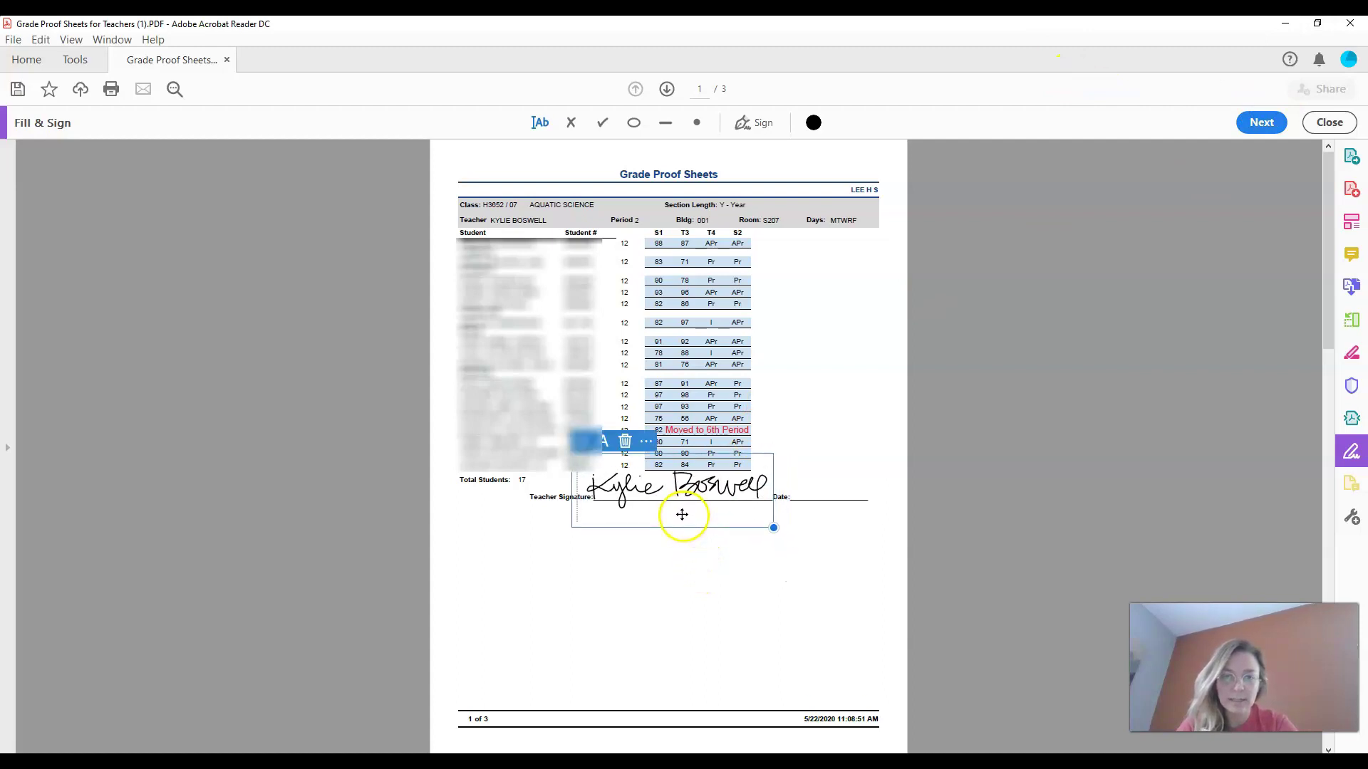
Step: Fill in the Date line beside the signature on page 1 with 05/22/2020
click(805, 494)
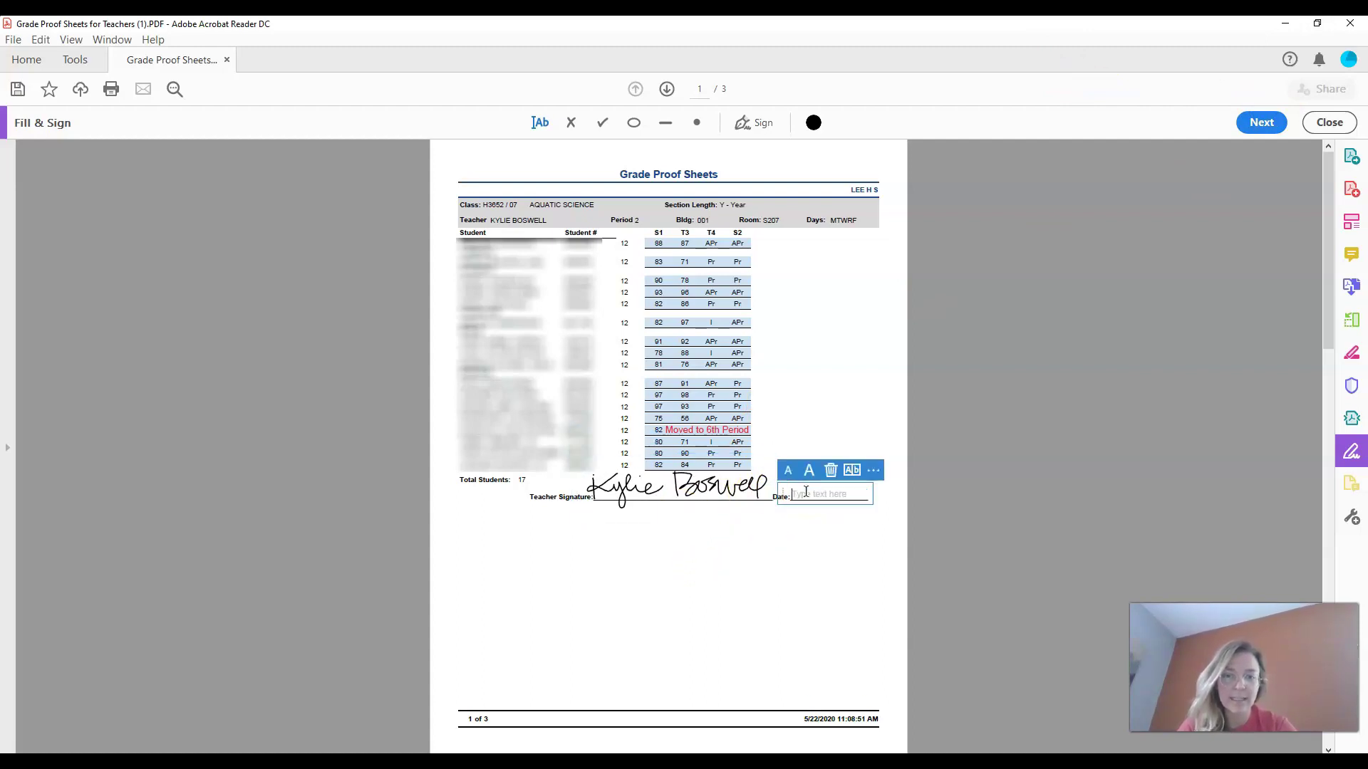
text(05/2)
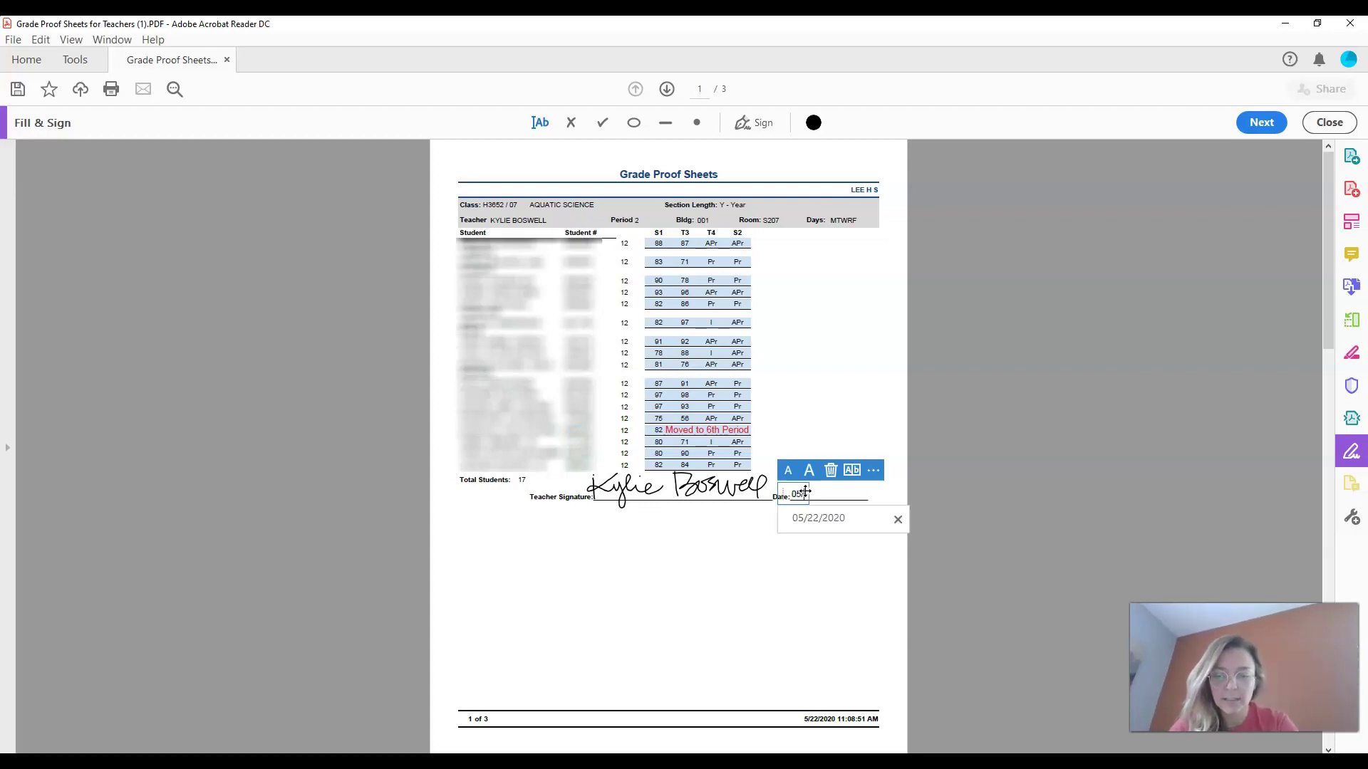
text(2/2020)
click(841, 495)
click(1008, 585)
click(956, 609)
click(990, 621)
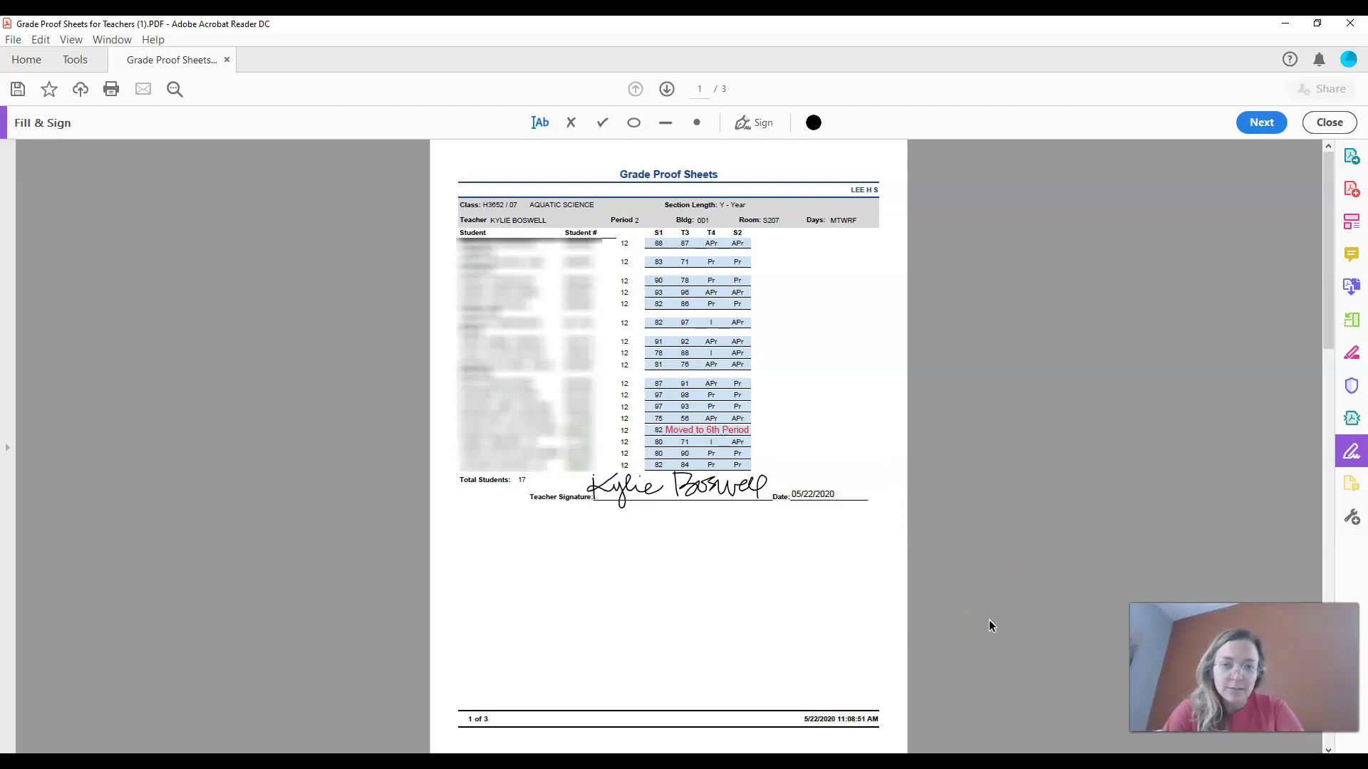
Step: On page 2, add a red note reading "Moved to" plus the receiving teacher's name in the blank cells of the row with S1 grade 93
scroll(988, 625, down, 1)
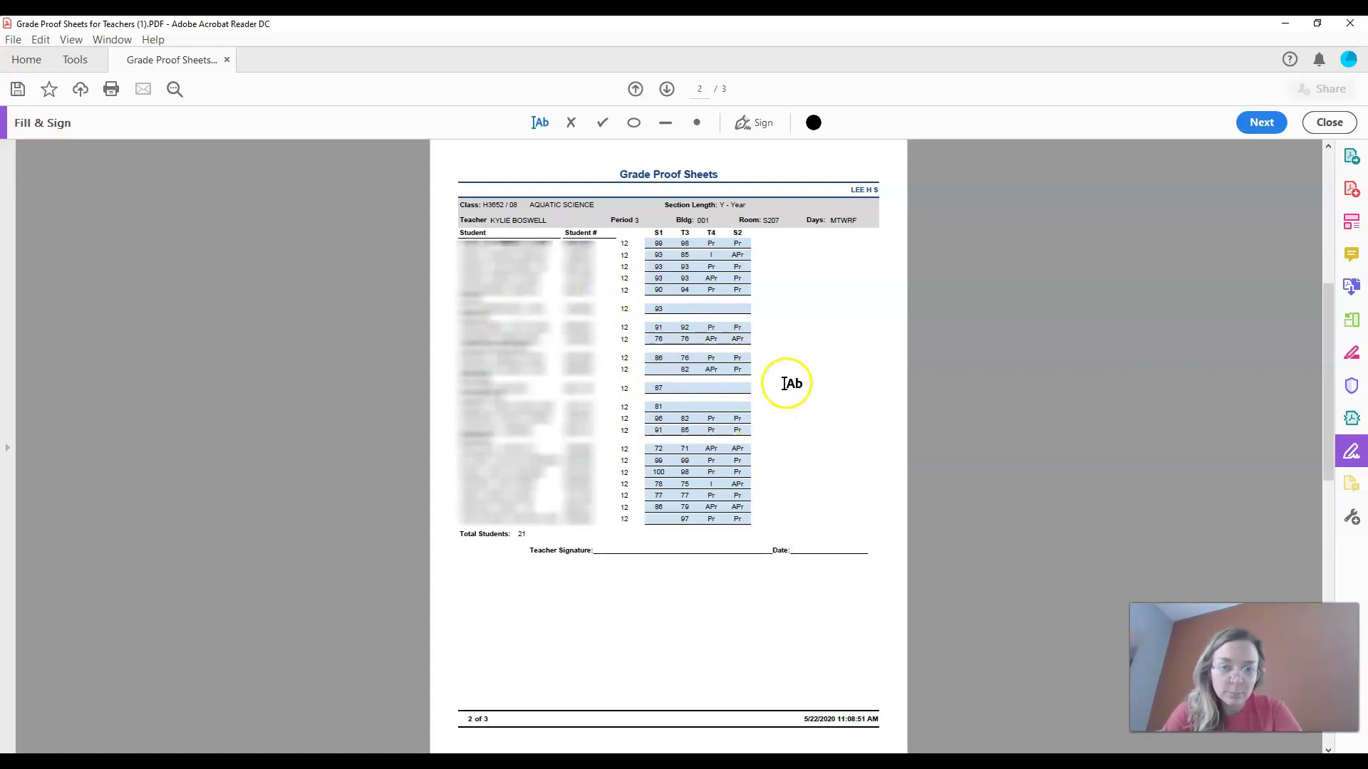
click(674, 307)
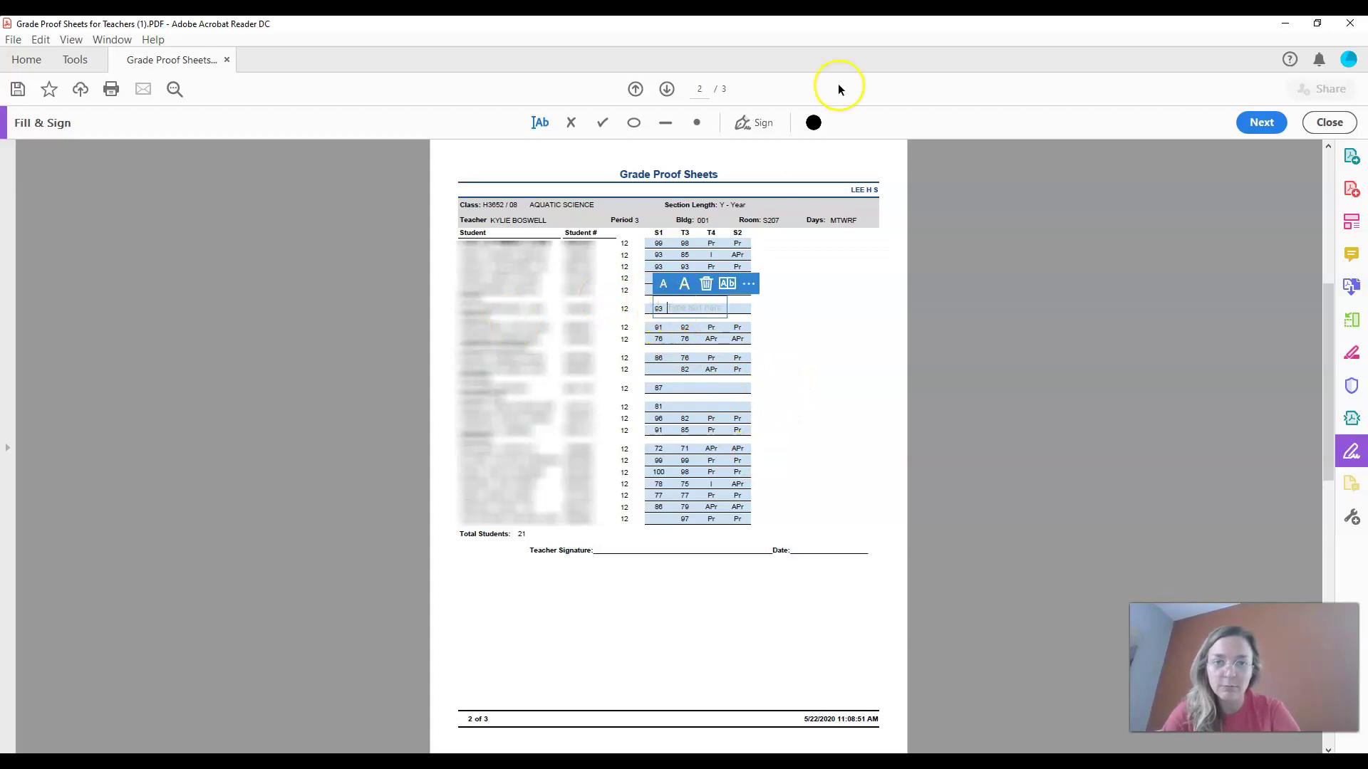
click(814, 123)
click(744, 215)
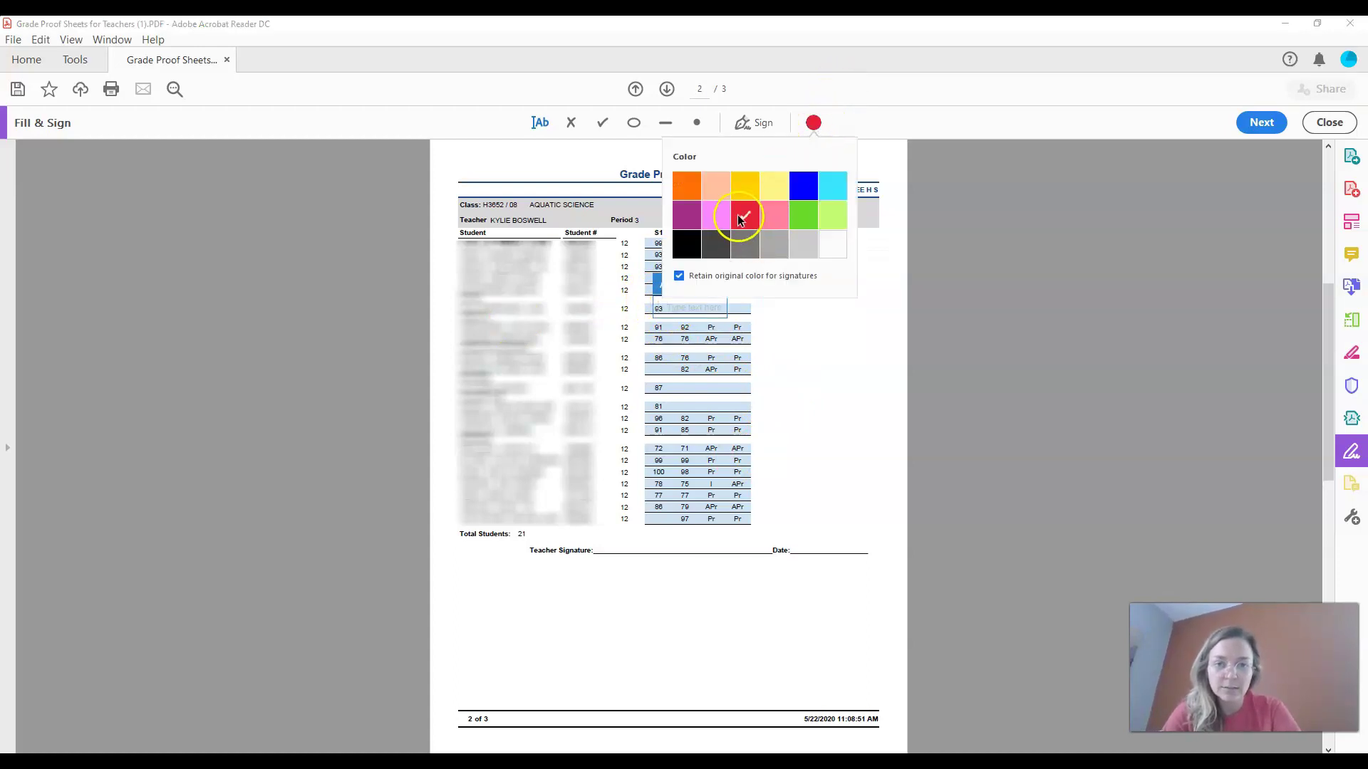
click(680, 306)
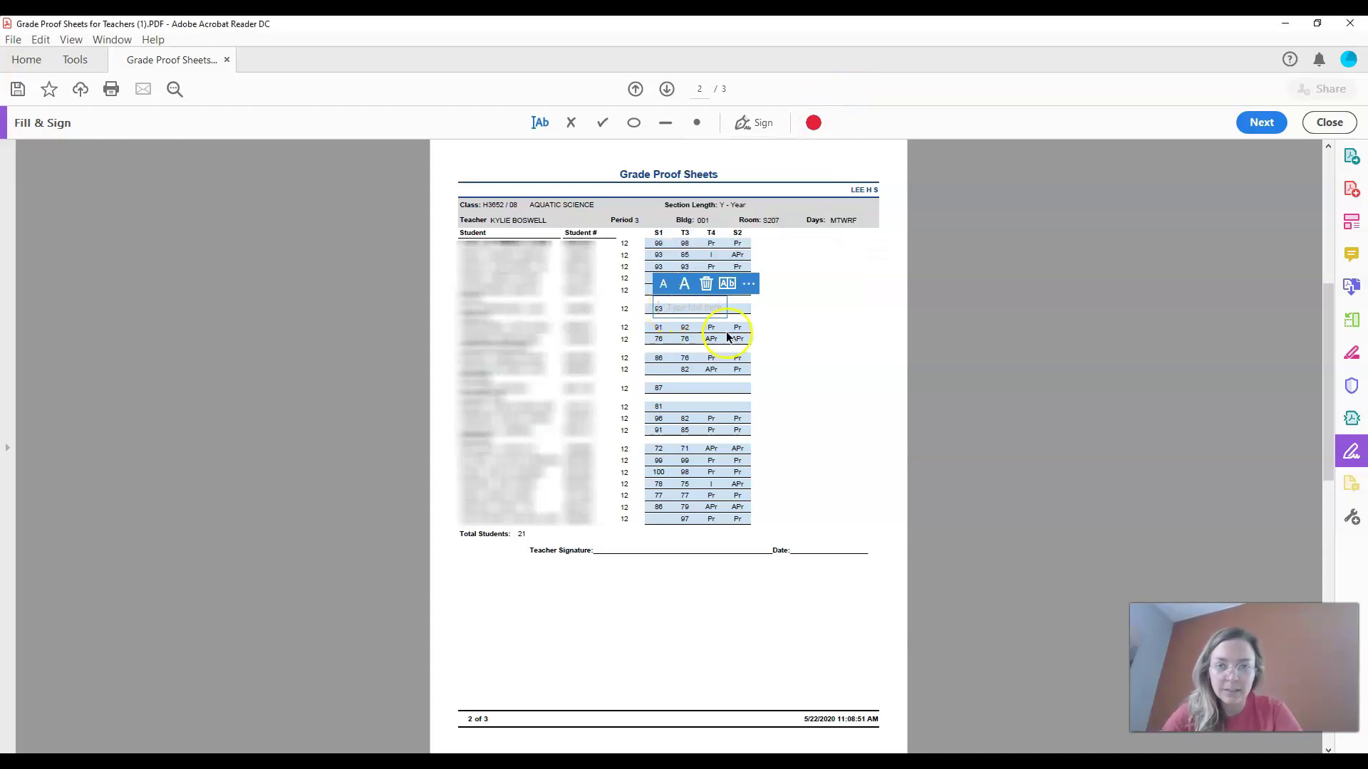
text(Moved to)
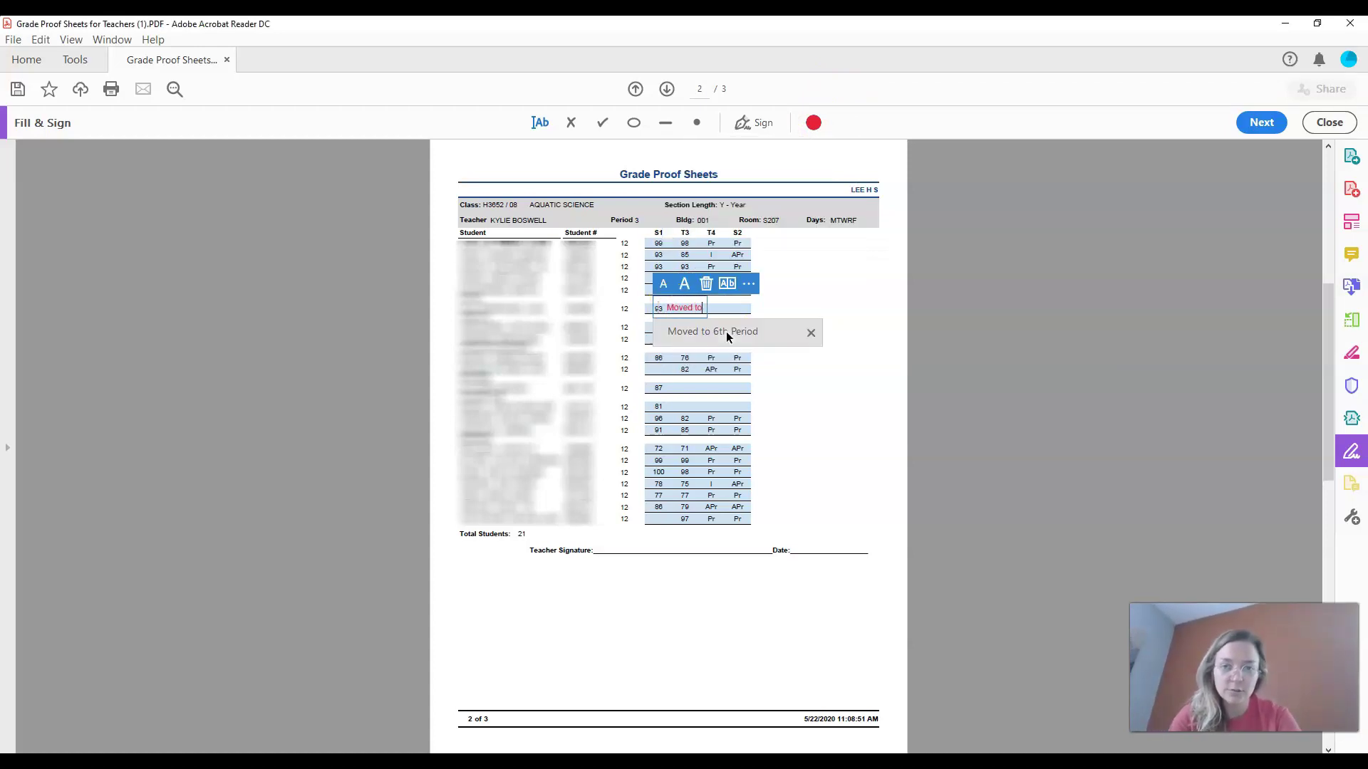
text( Gillespie)
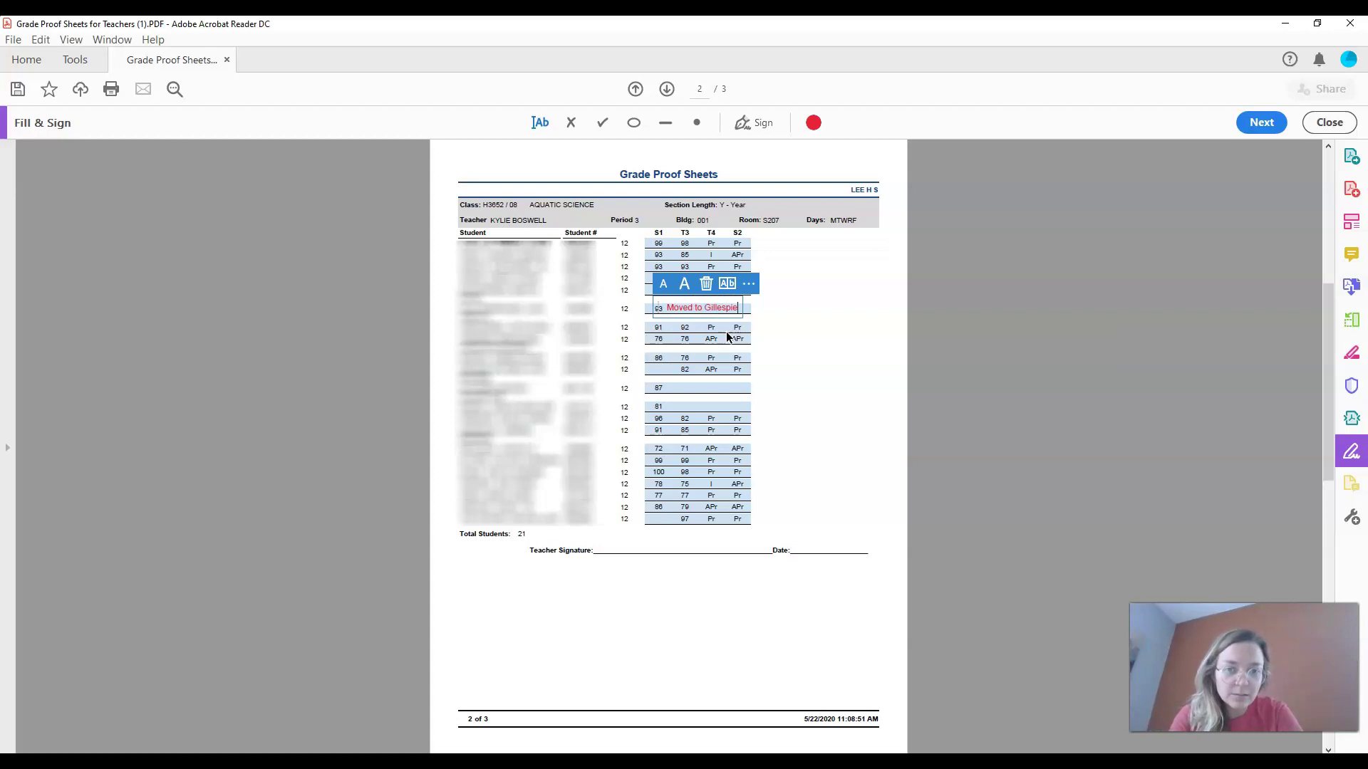
click(1017, 418)
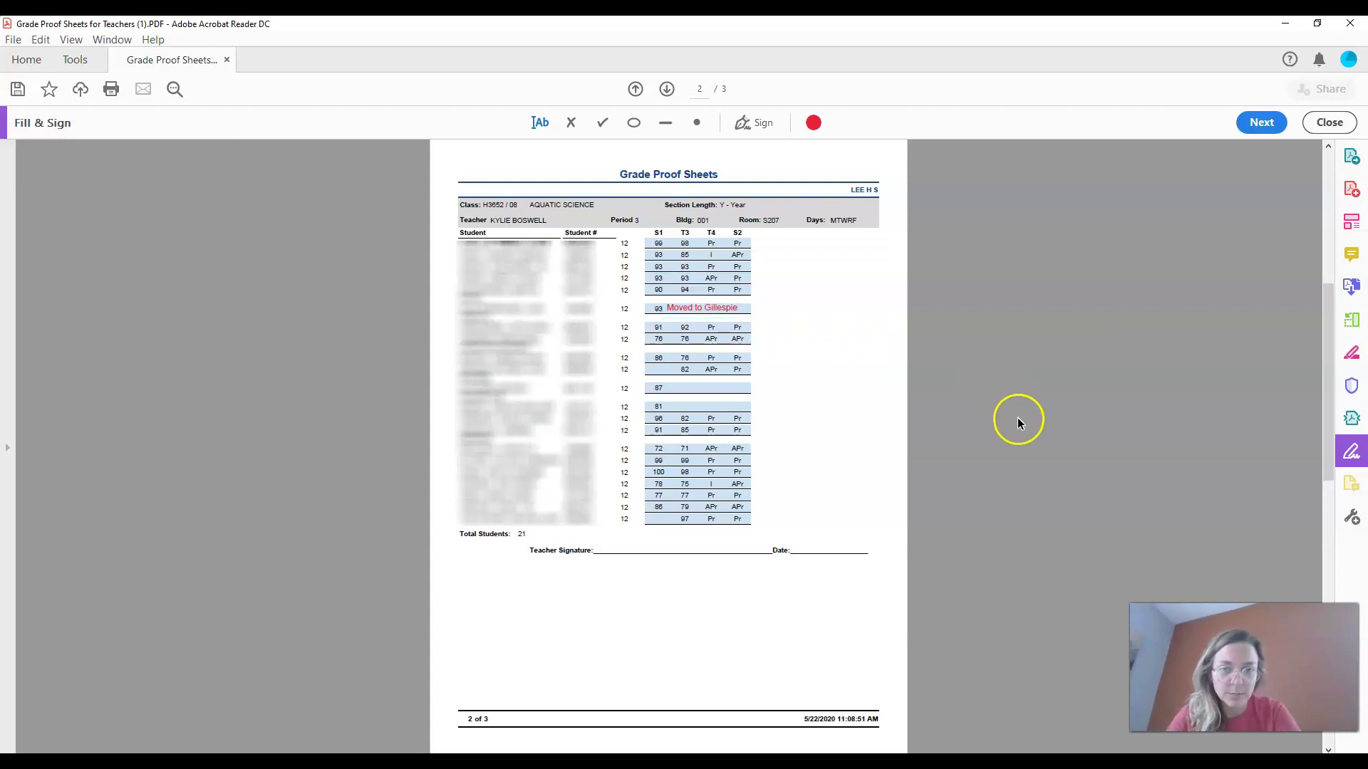
Step: Add the red note "Only Needed 1st Semester Credit" in the blank grade cells of the row with S1 grade 87
click(667, 389)
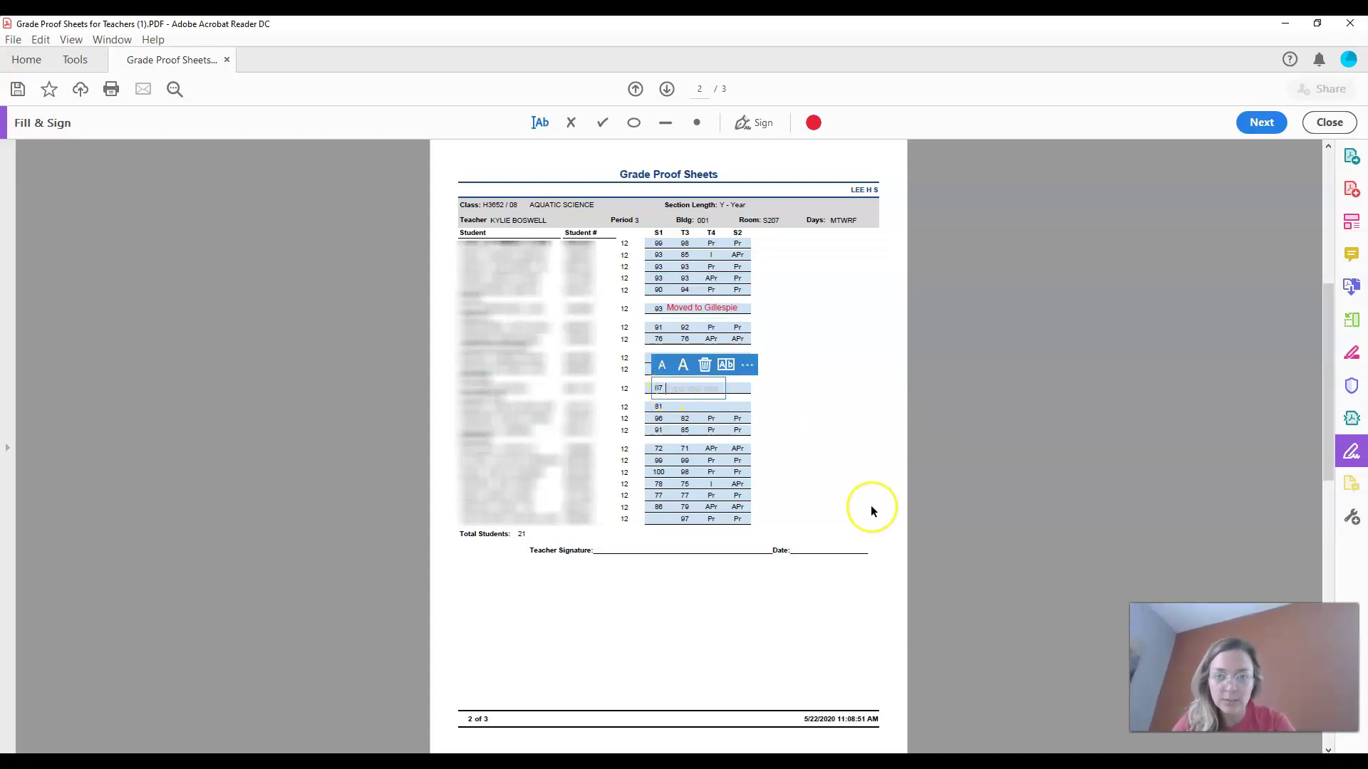
text(Only Nee)
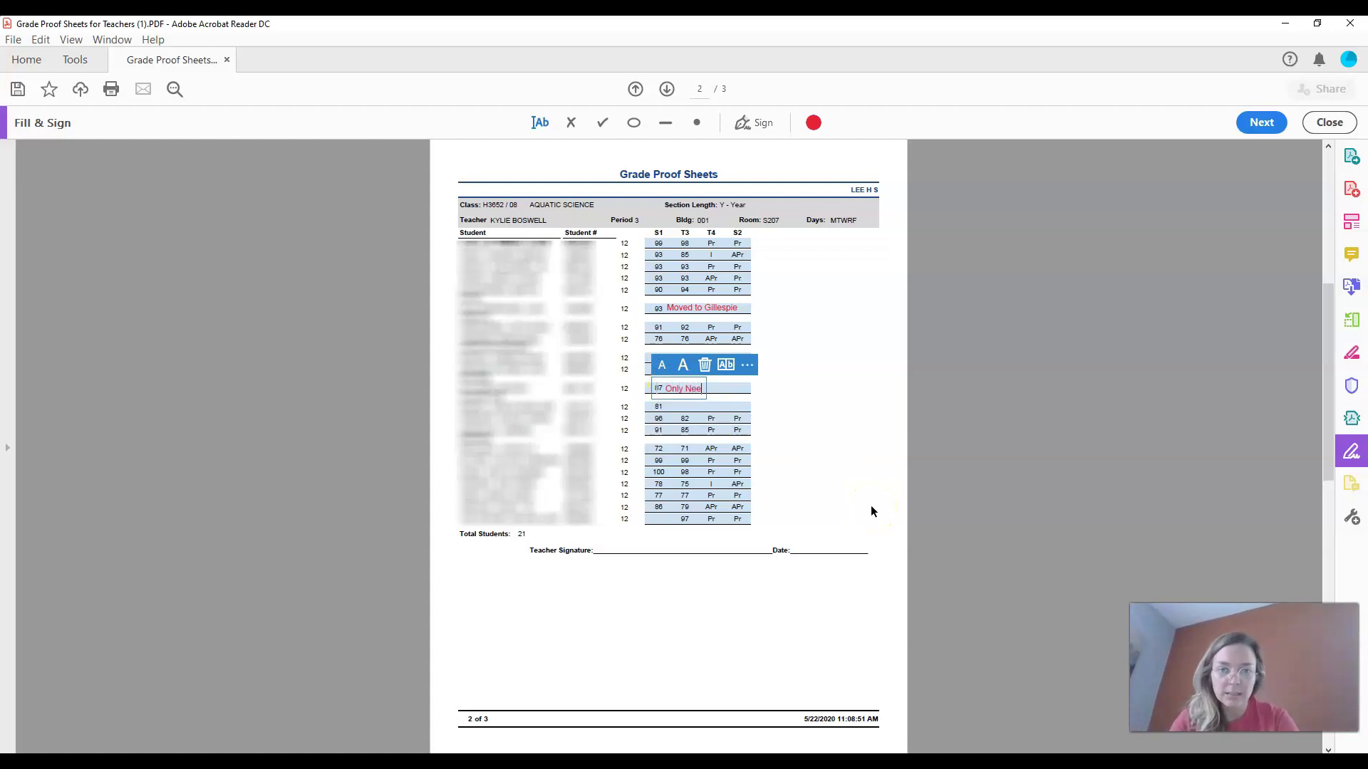
text(ded 1st S)
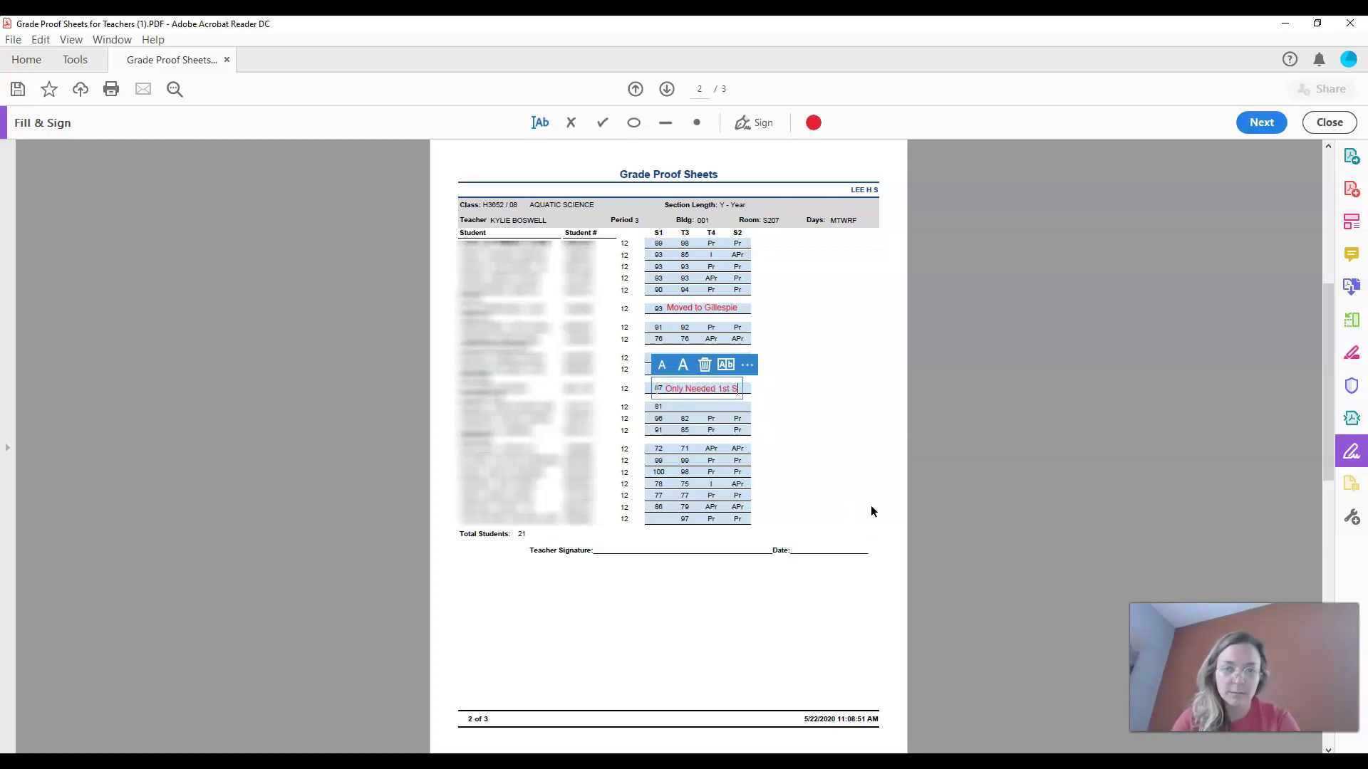
text(emester Credit)
click(745, 487)
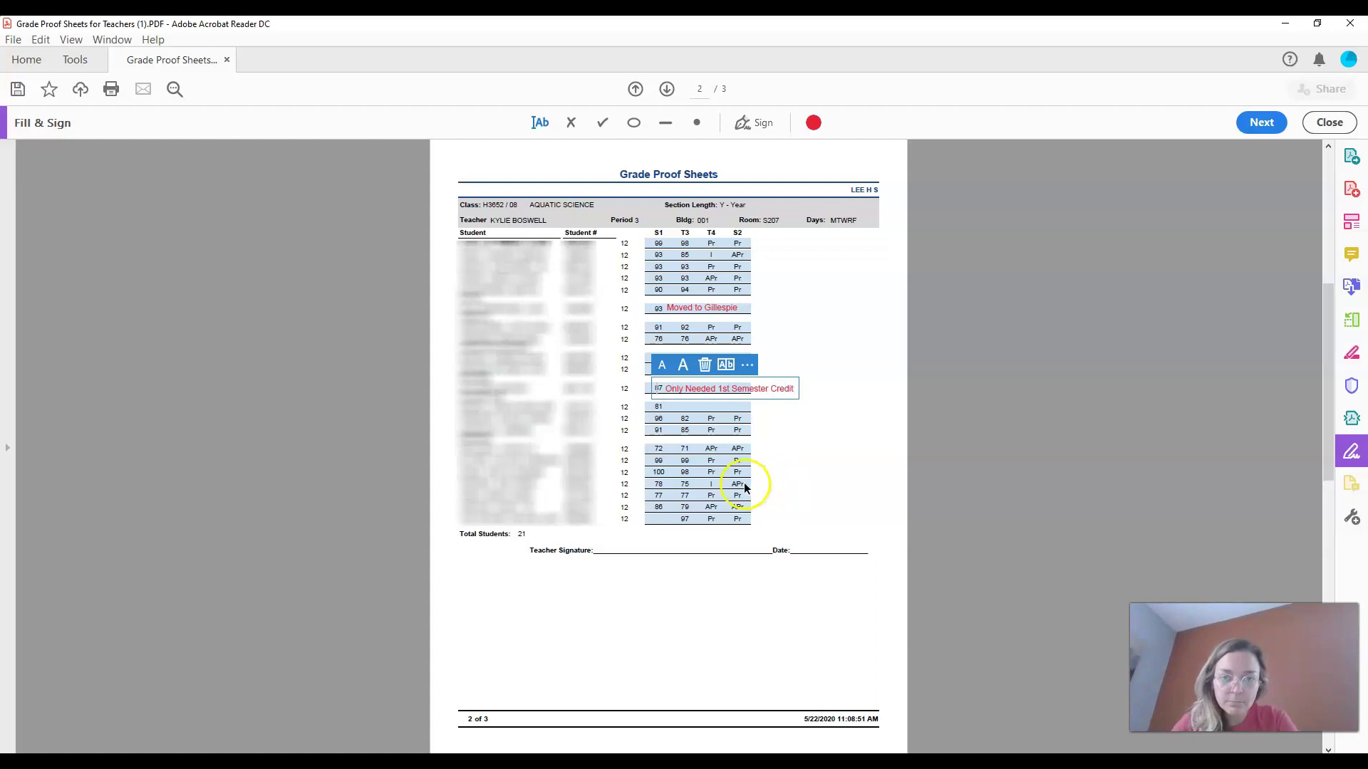
Step: Add the same "Only Needed 1st Semester Credit" note to the row with S1 grade 81, correcting the mistyped "1st"
click(666, 408)
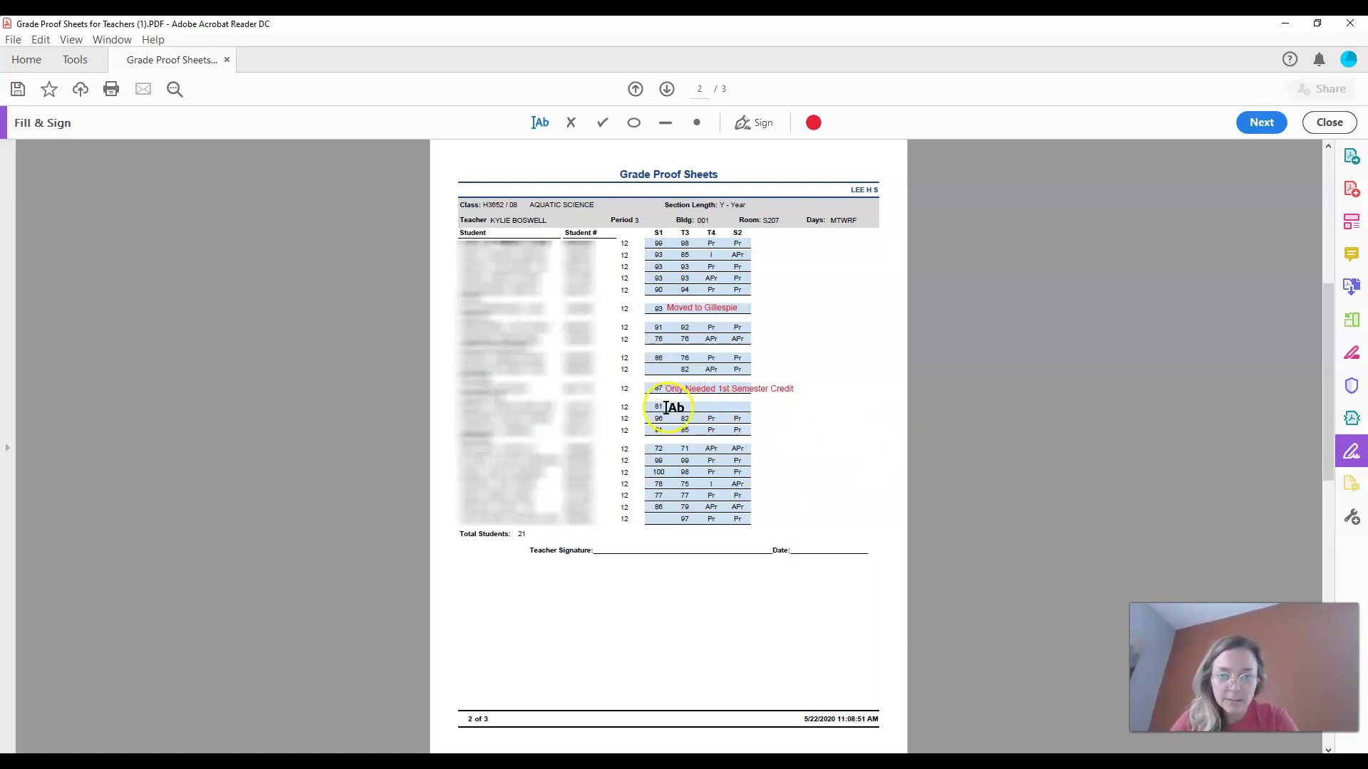
click(666, 408)
text(Only Nee)
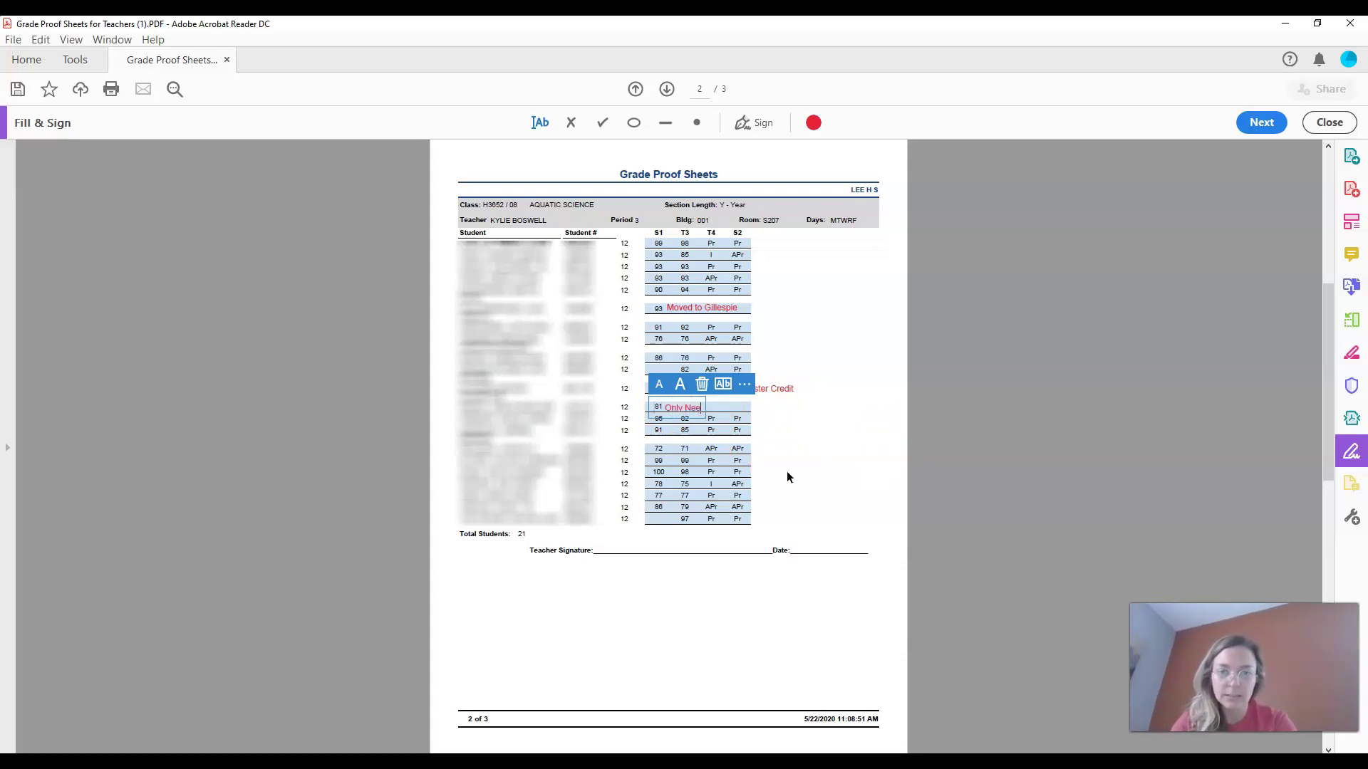
text(ded 1st Semester Credi)
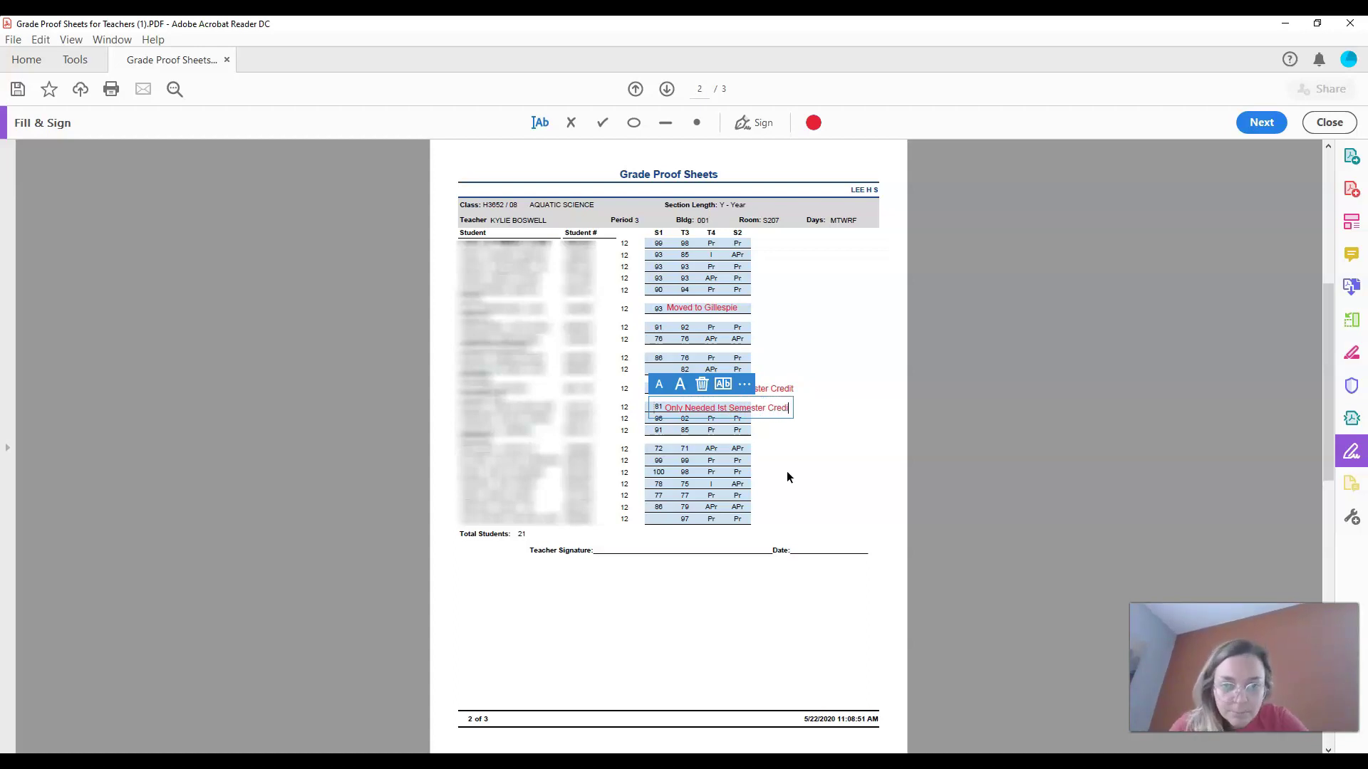
text(t)
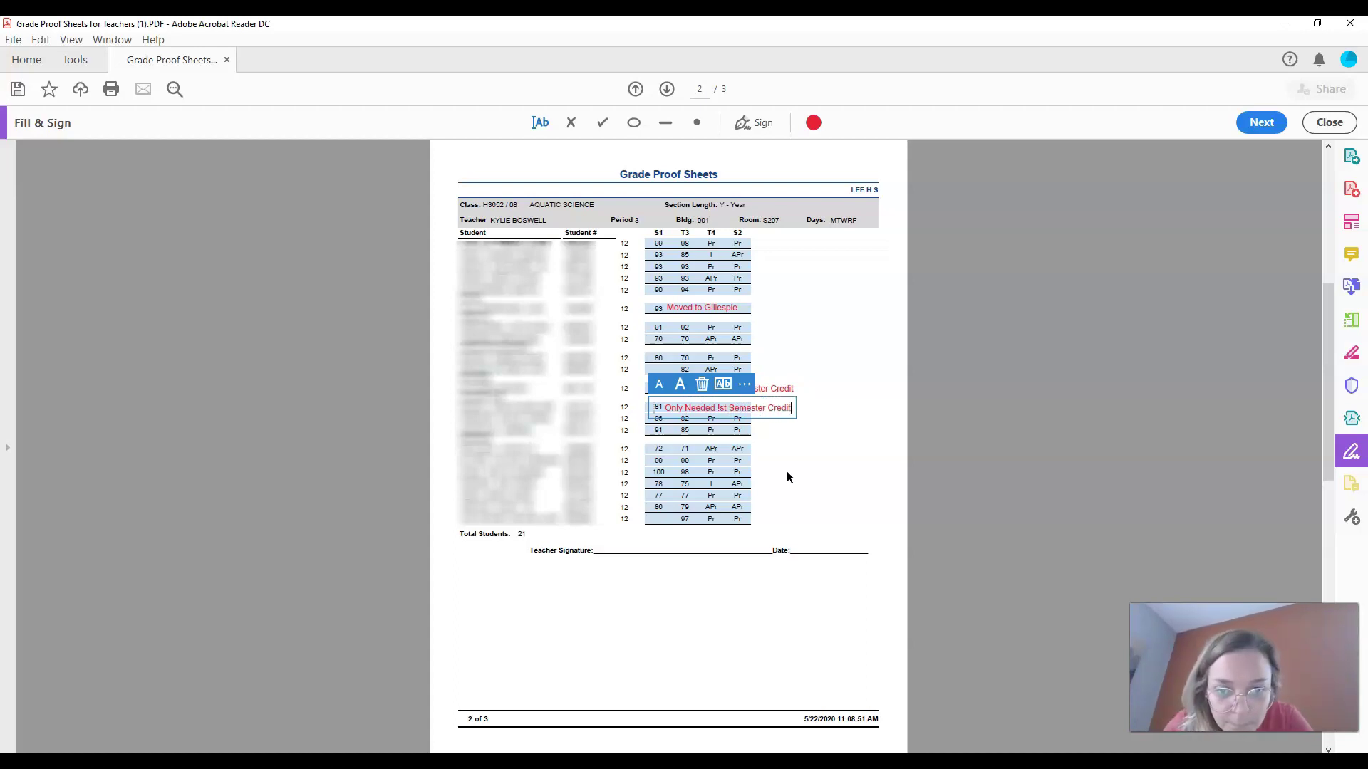
click(722, 410)
key(BackSpace)
key(BackSpace)
key(BackSpace)
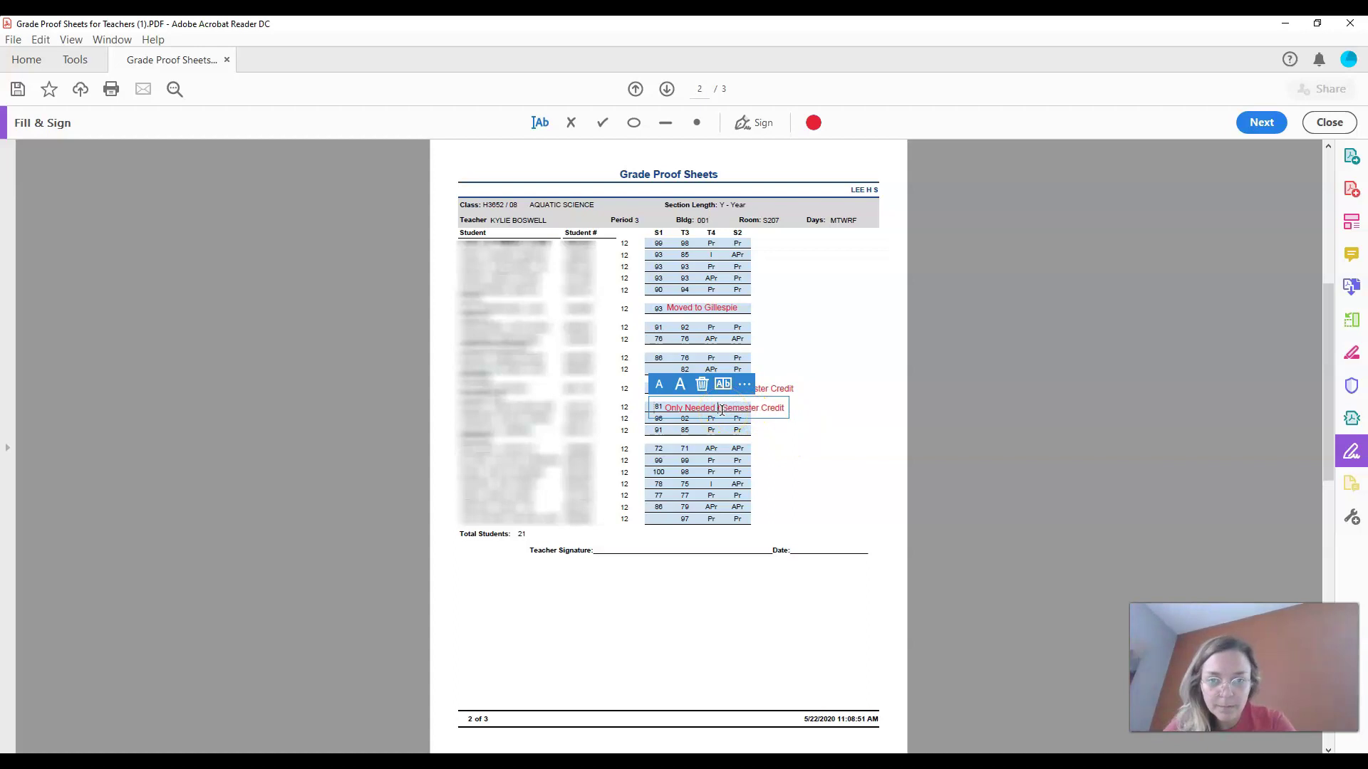
text(1st)
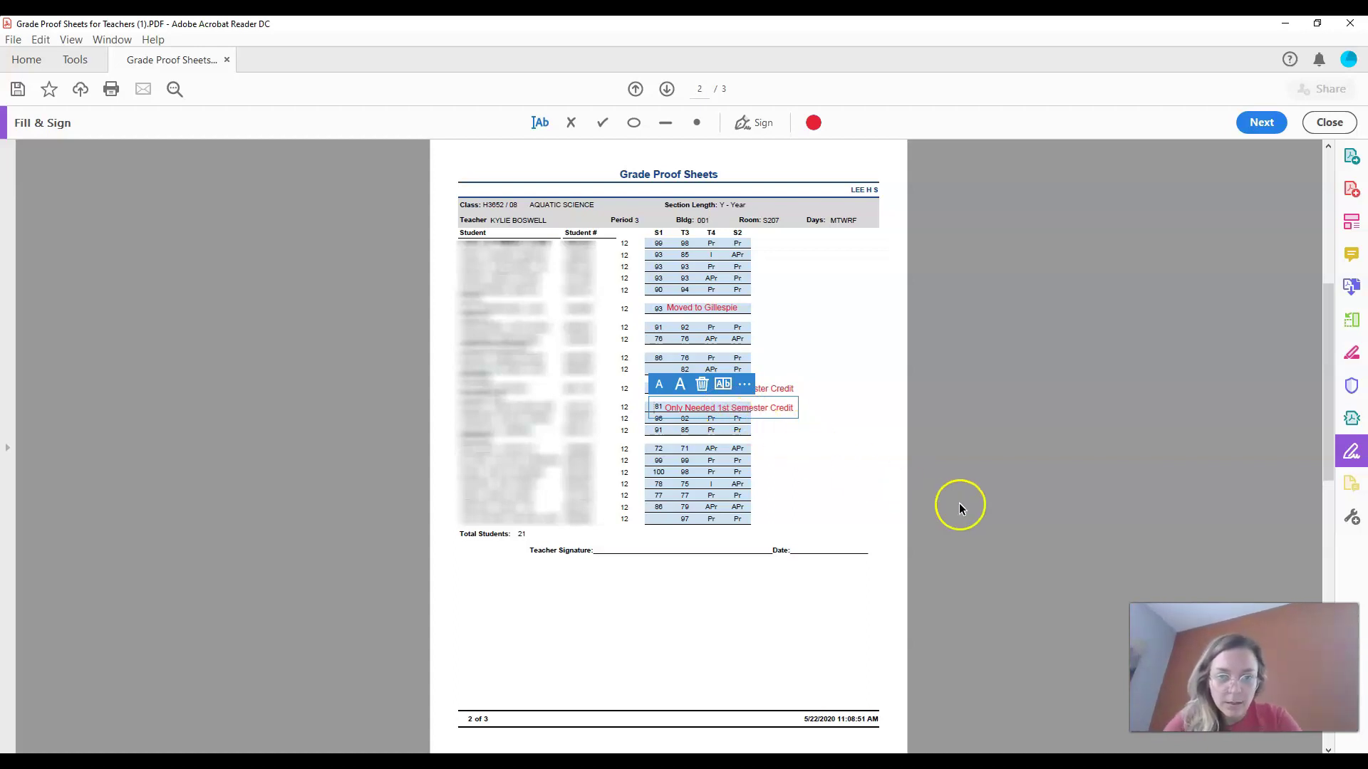
click(959, 508)
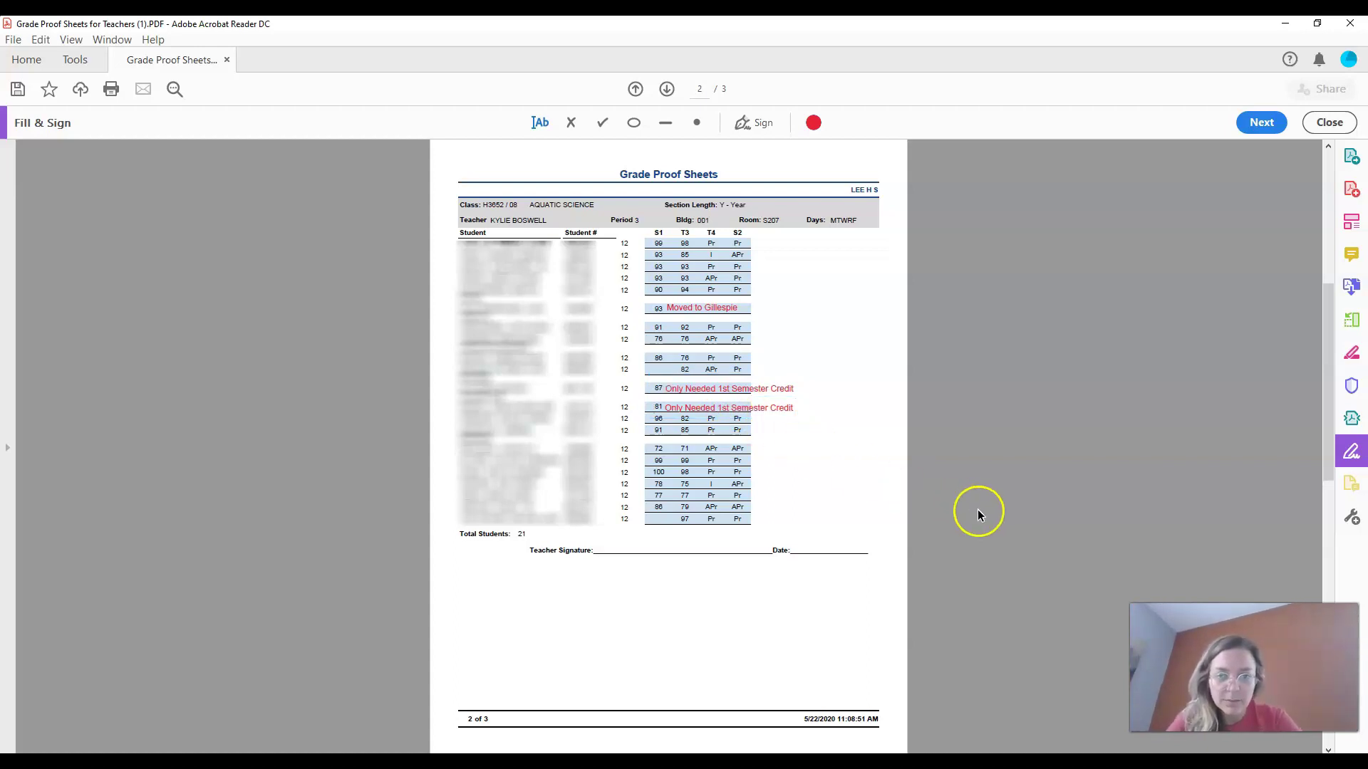
Step: Nudge the note in the row with S1 grade 81 slightly up so it sits within the row
click(776, 408)
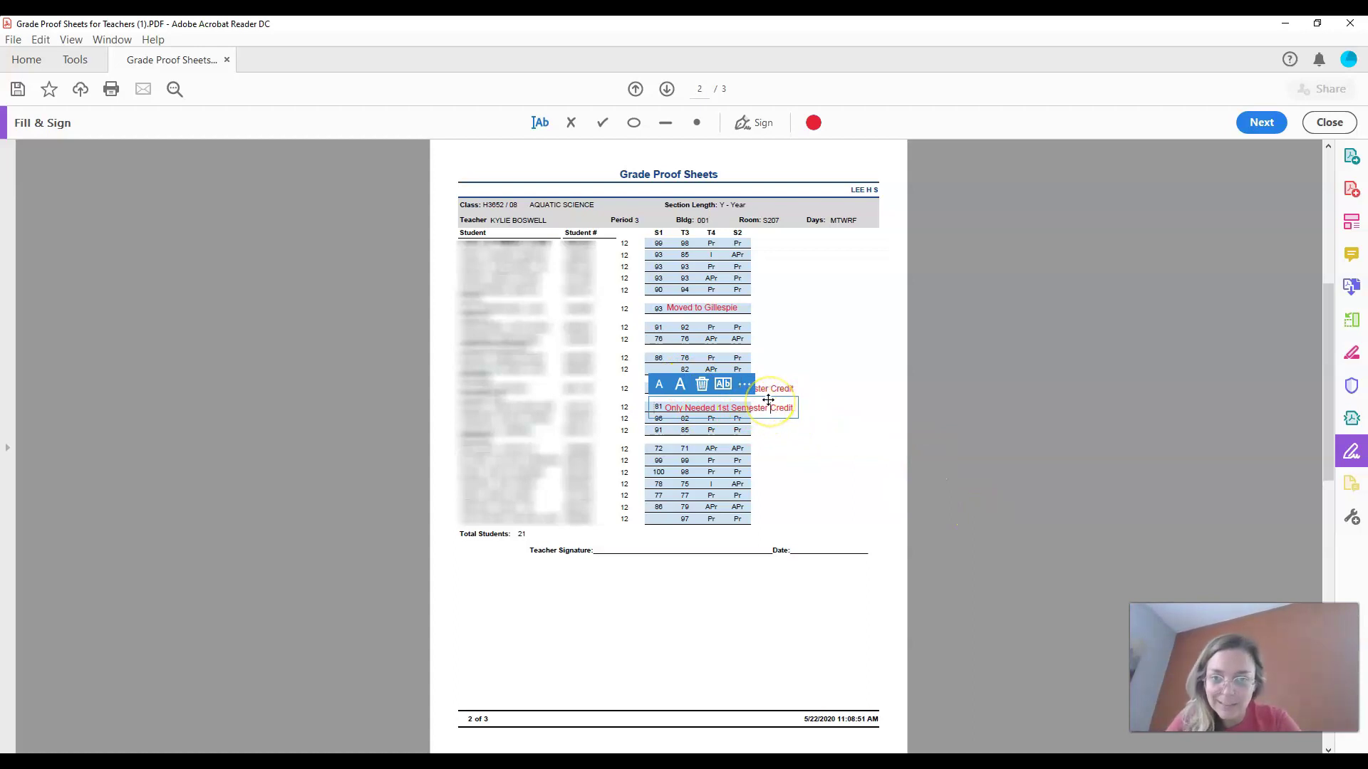
drag(768, 401, 768, 398)
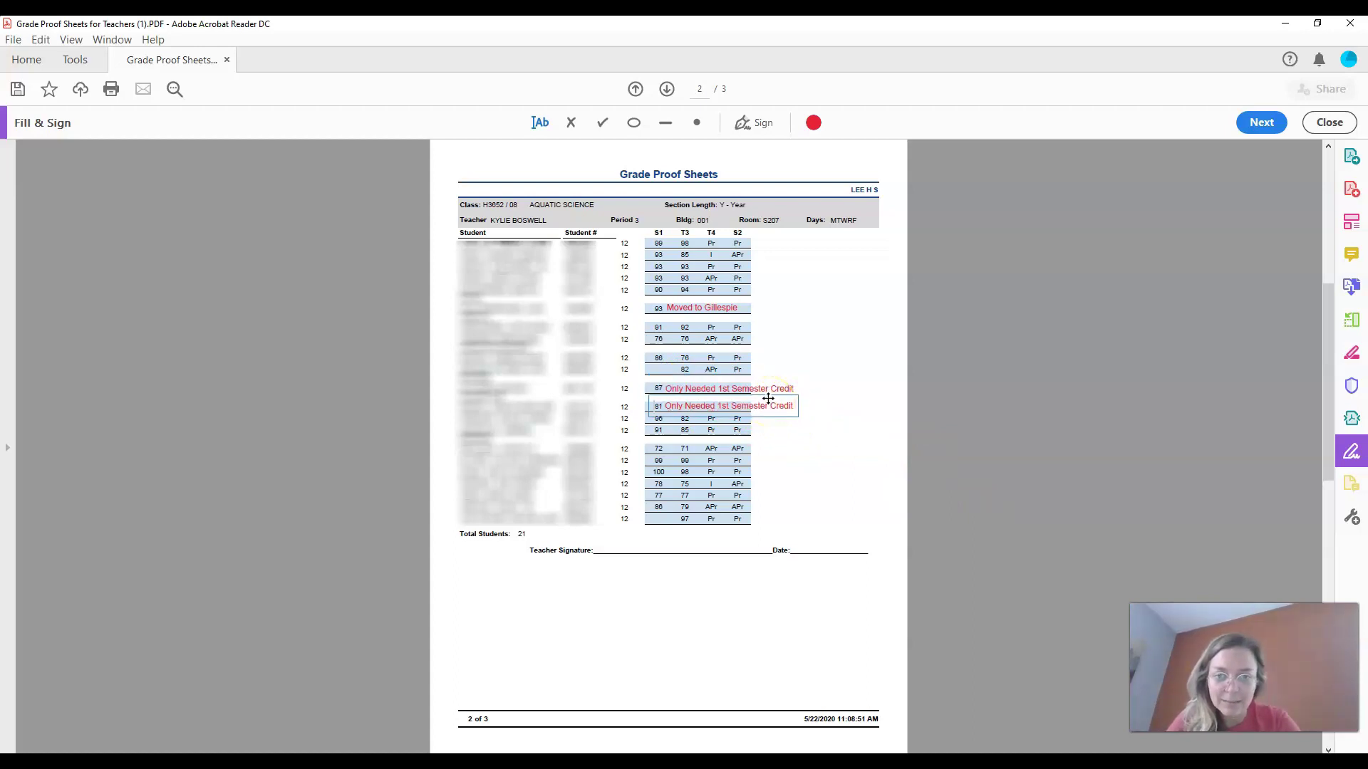
click(983, 499)
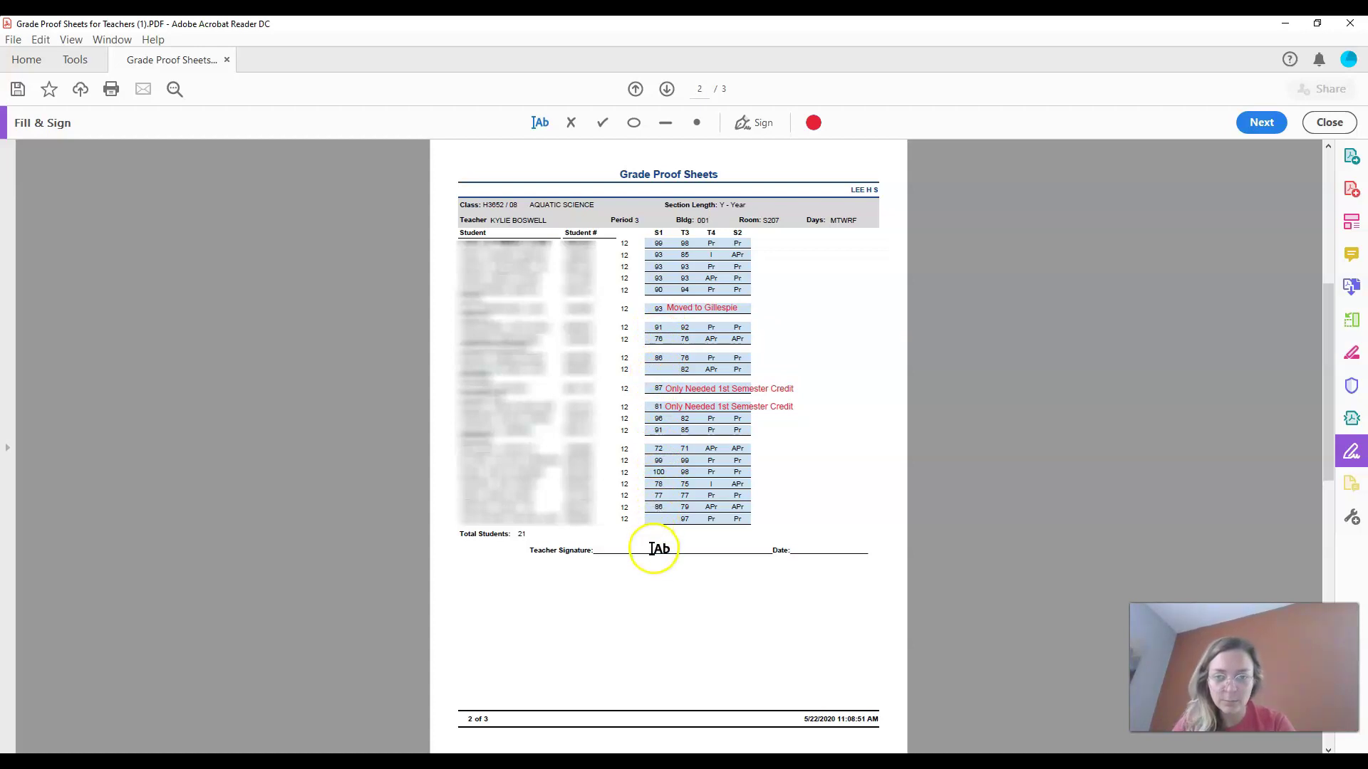
Step: Fill in the missing S1 grade in the last student row of page 2 with a red 96
scroll(652, 549, down, 3)
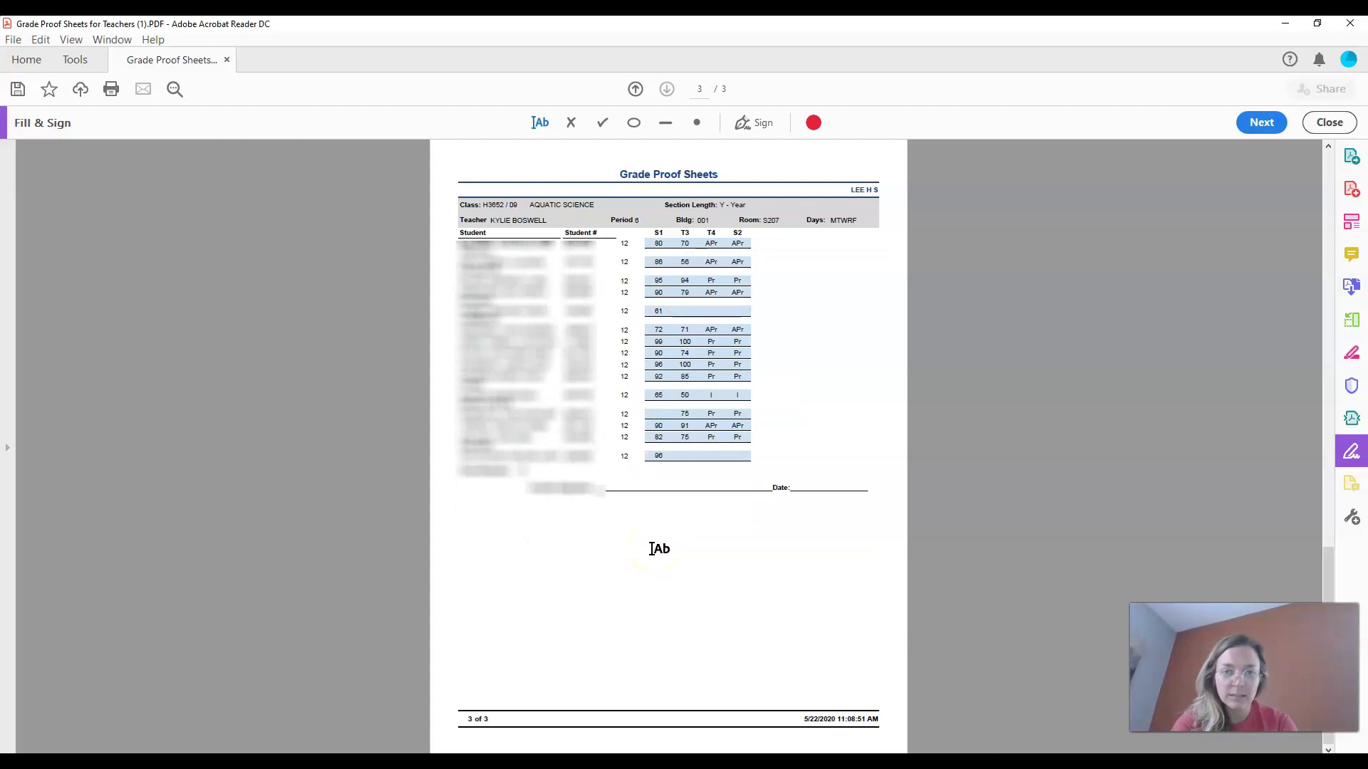
scroll(652, 549, up, 6)
scroll(652, 548, down, 3)
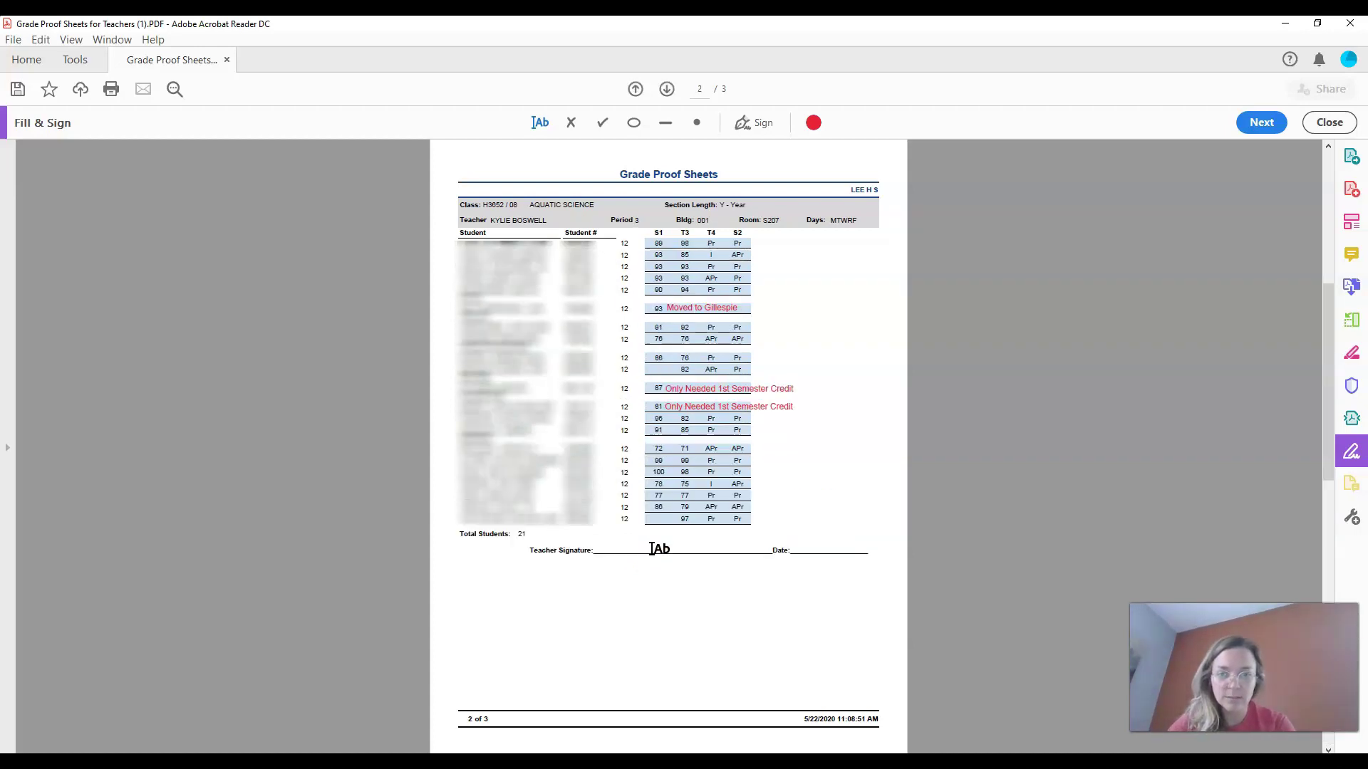
click(653, 519)
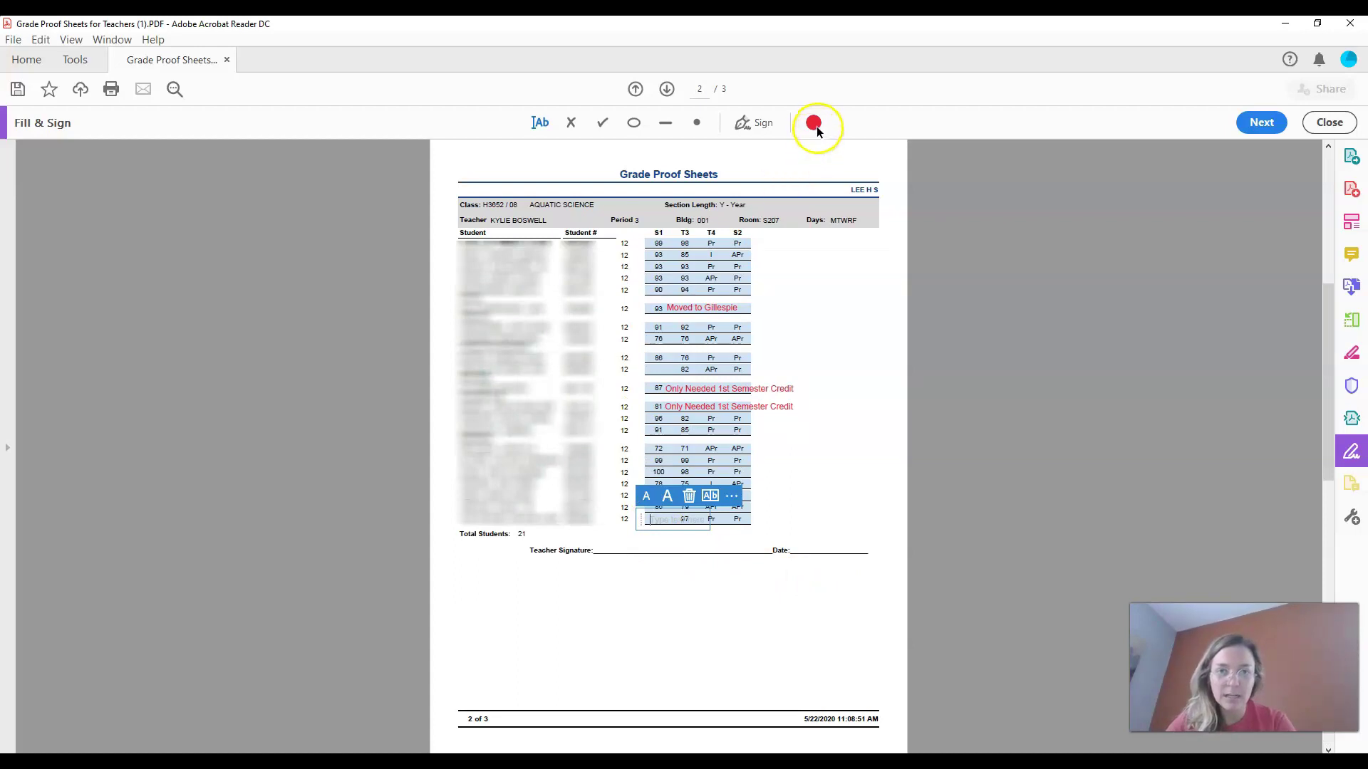
text(96)
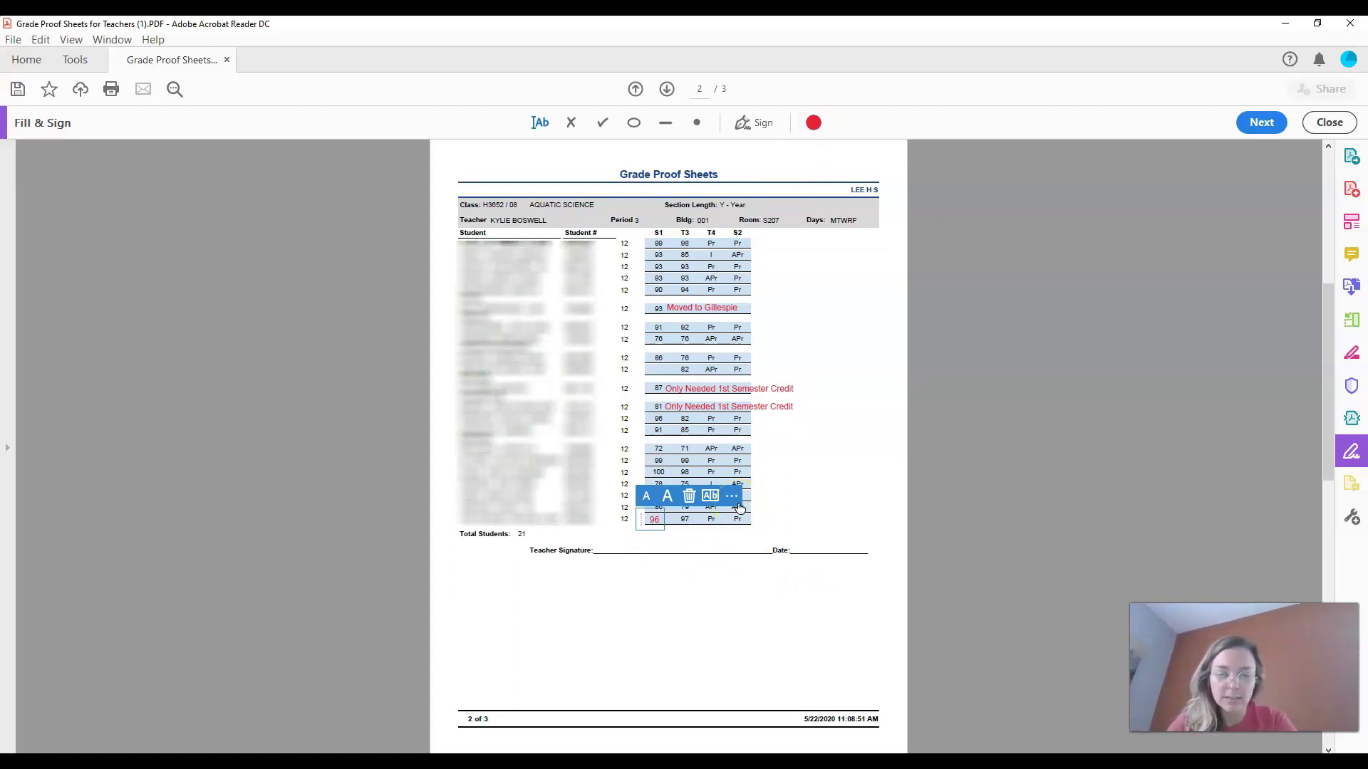
click(920, 486)
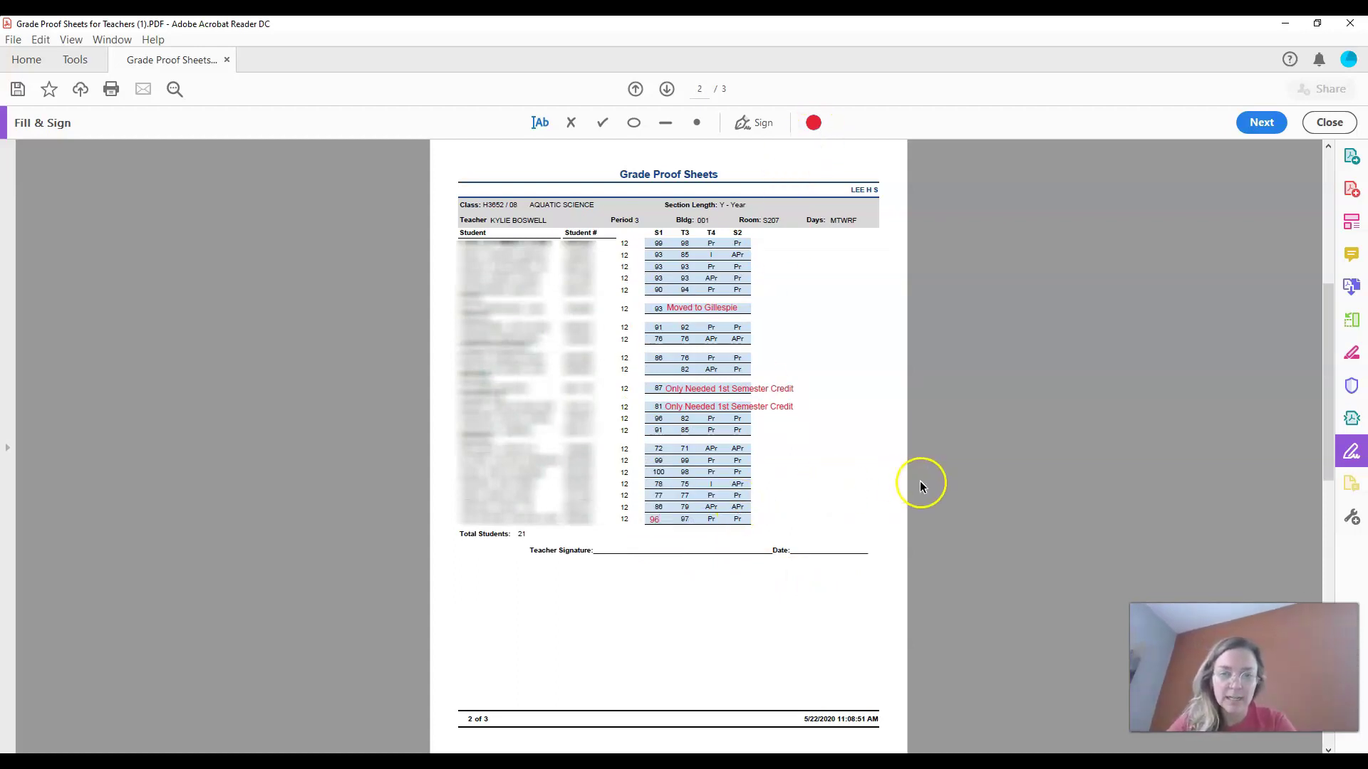
Step: Place the teacher's saved handwritten signature on the Teacher Signature line of page 2
click(603, 543)
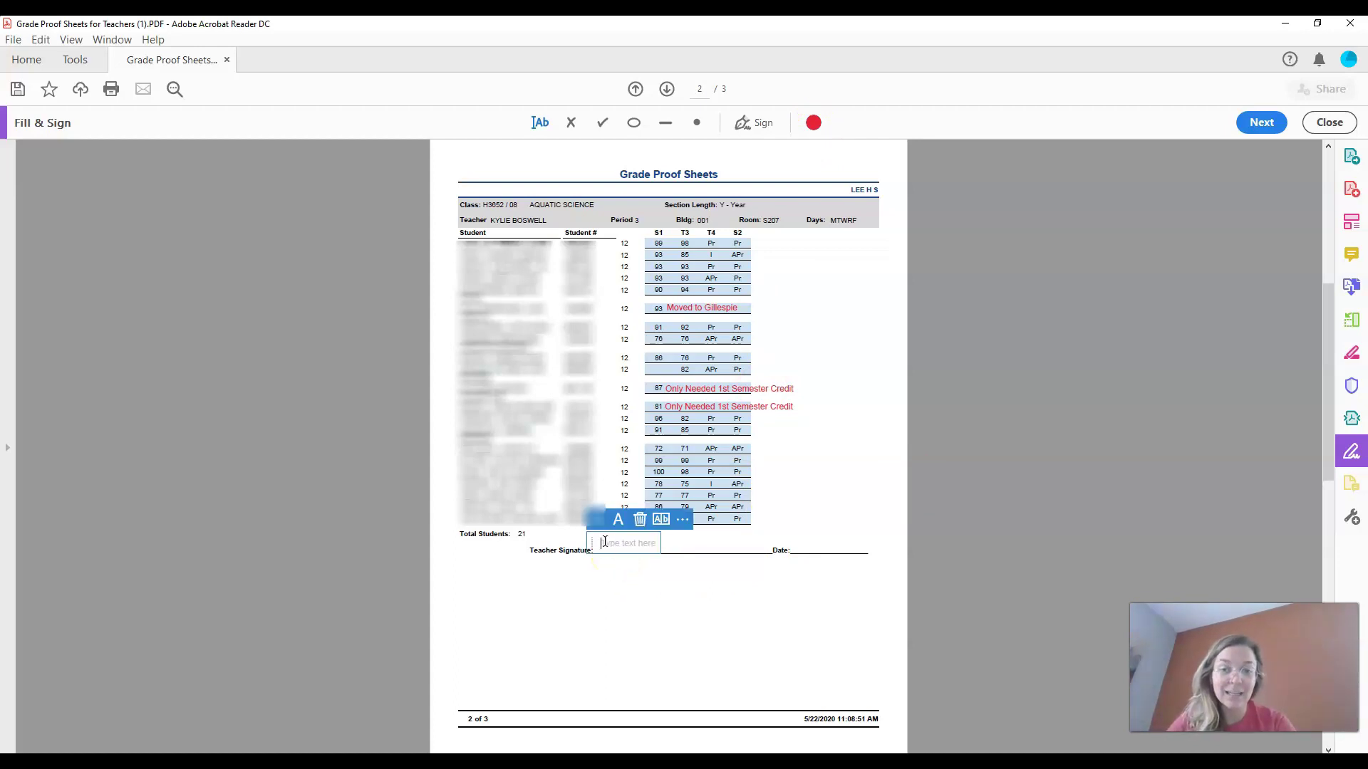
click(640, 518)
click(751, 123)
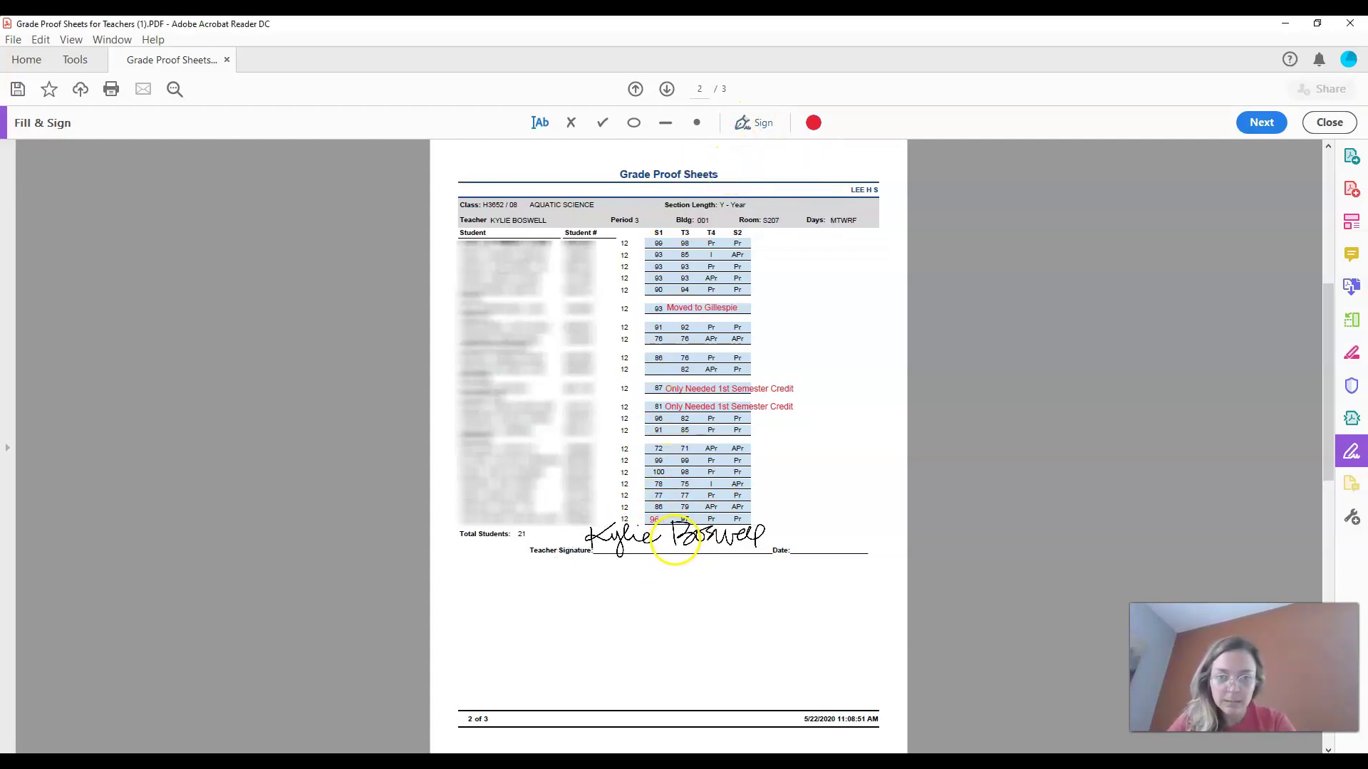
click(681, 544)
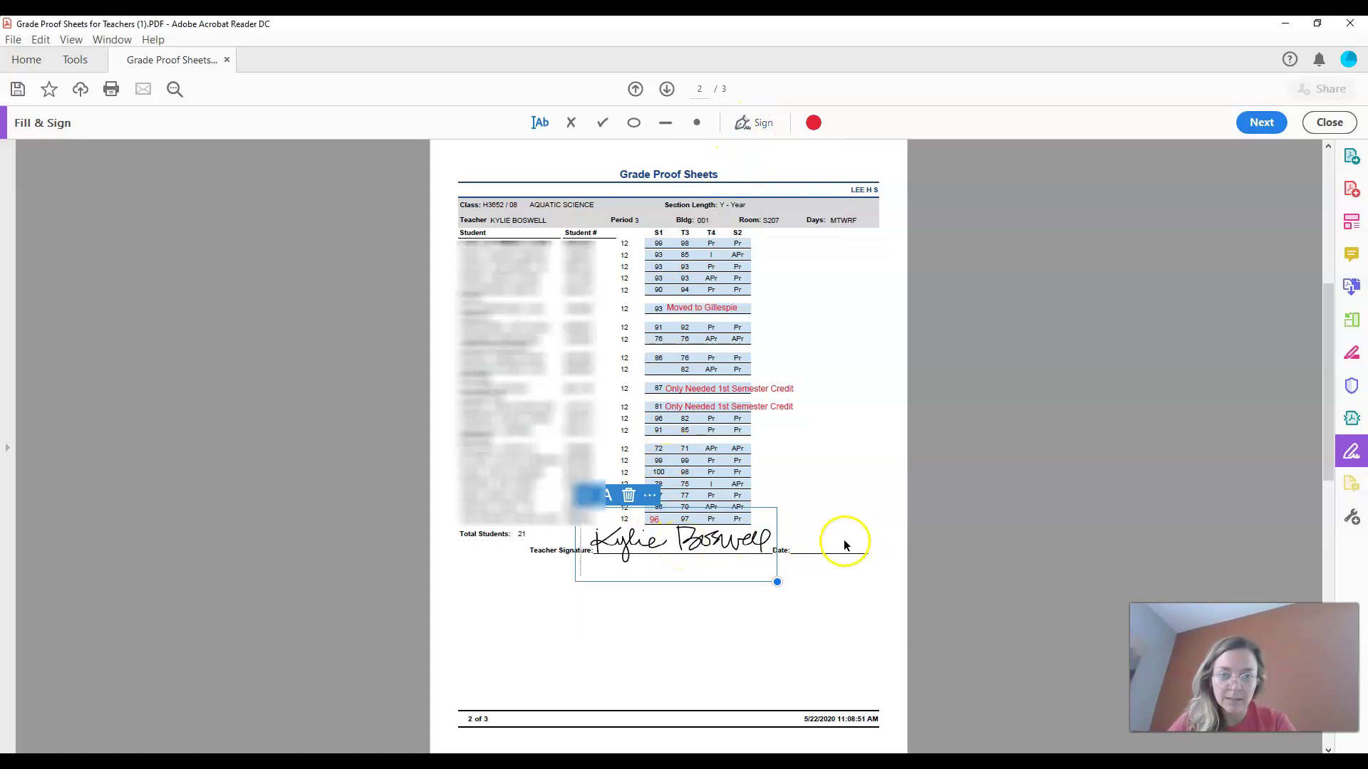
Step: Enter 05/22/2020 on the Date line of page 2 and set its text colour to black
click(807, 546)
text(05/22/2020)
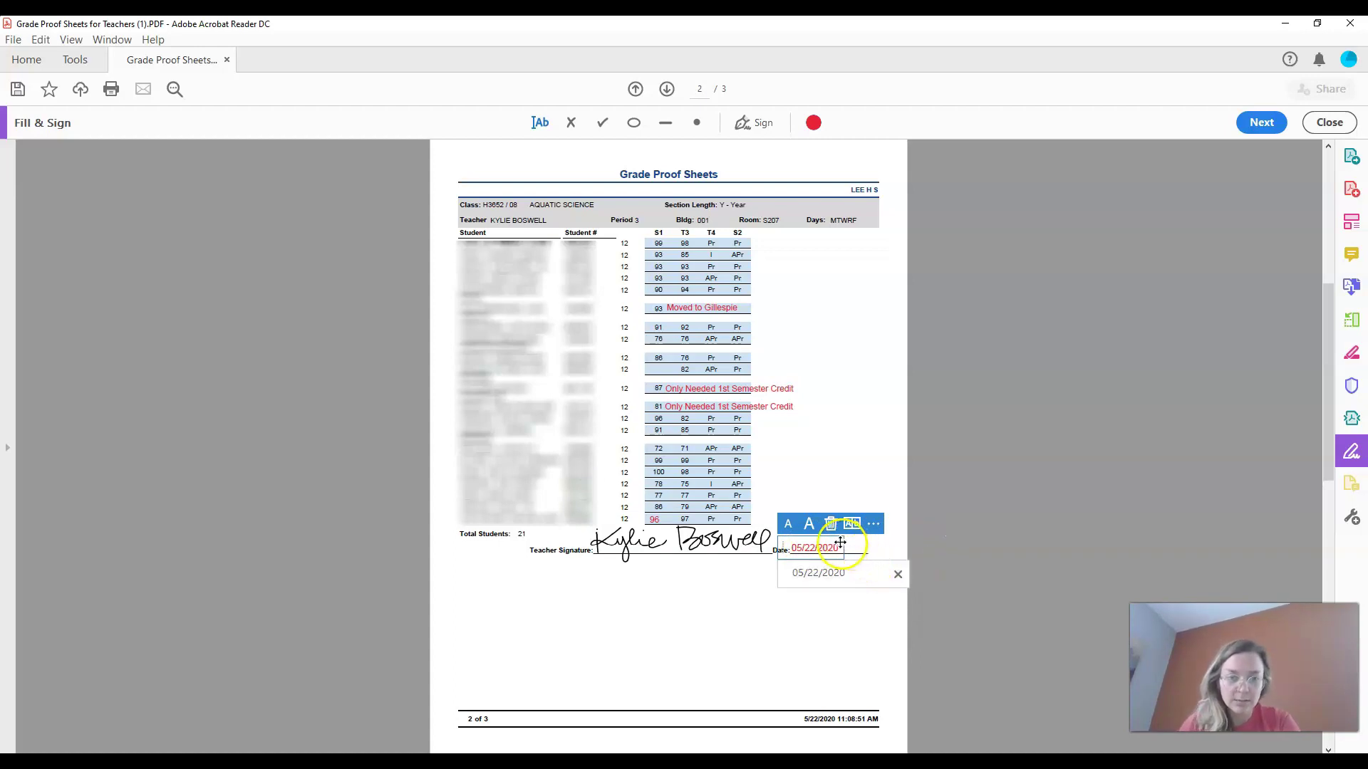
drag(839, 549, 773, 548)
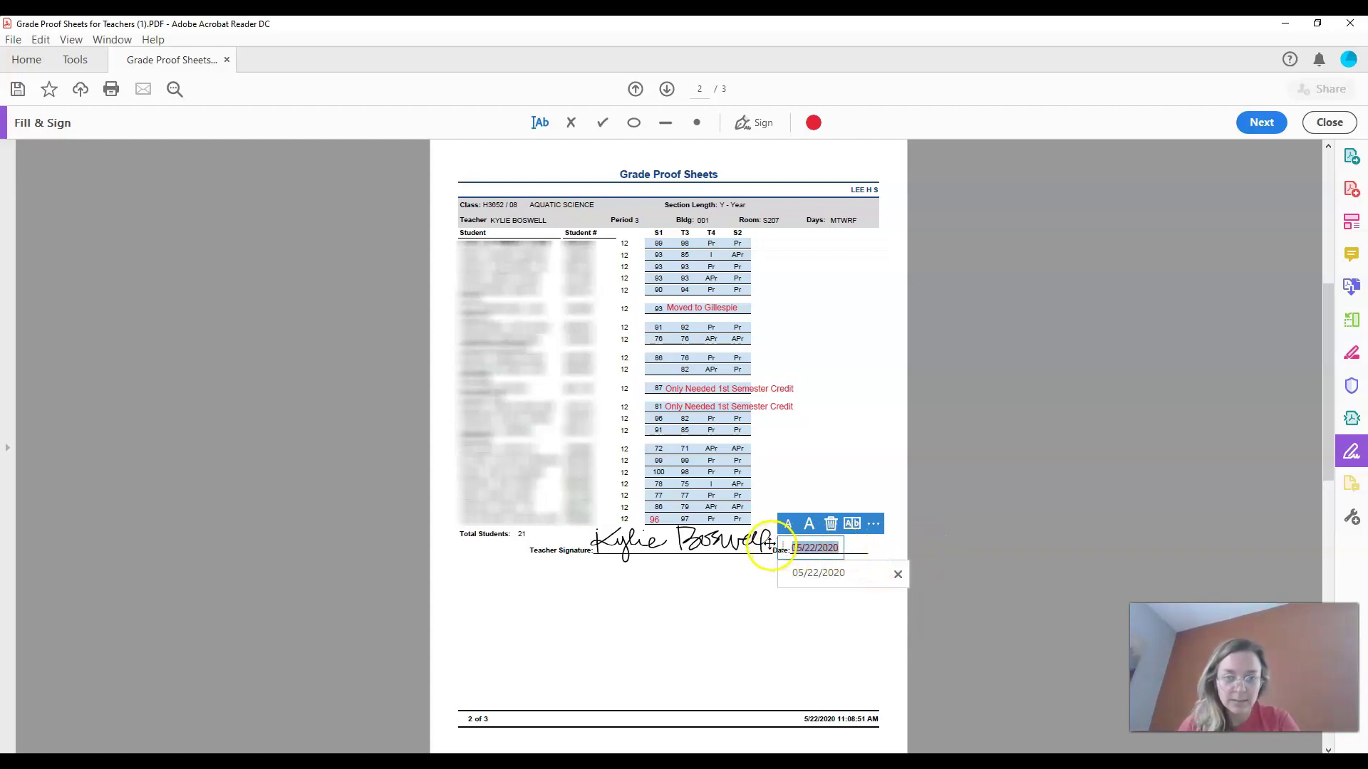
click(805, 120)
click(687, 250)
click(1101, 491)
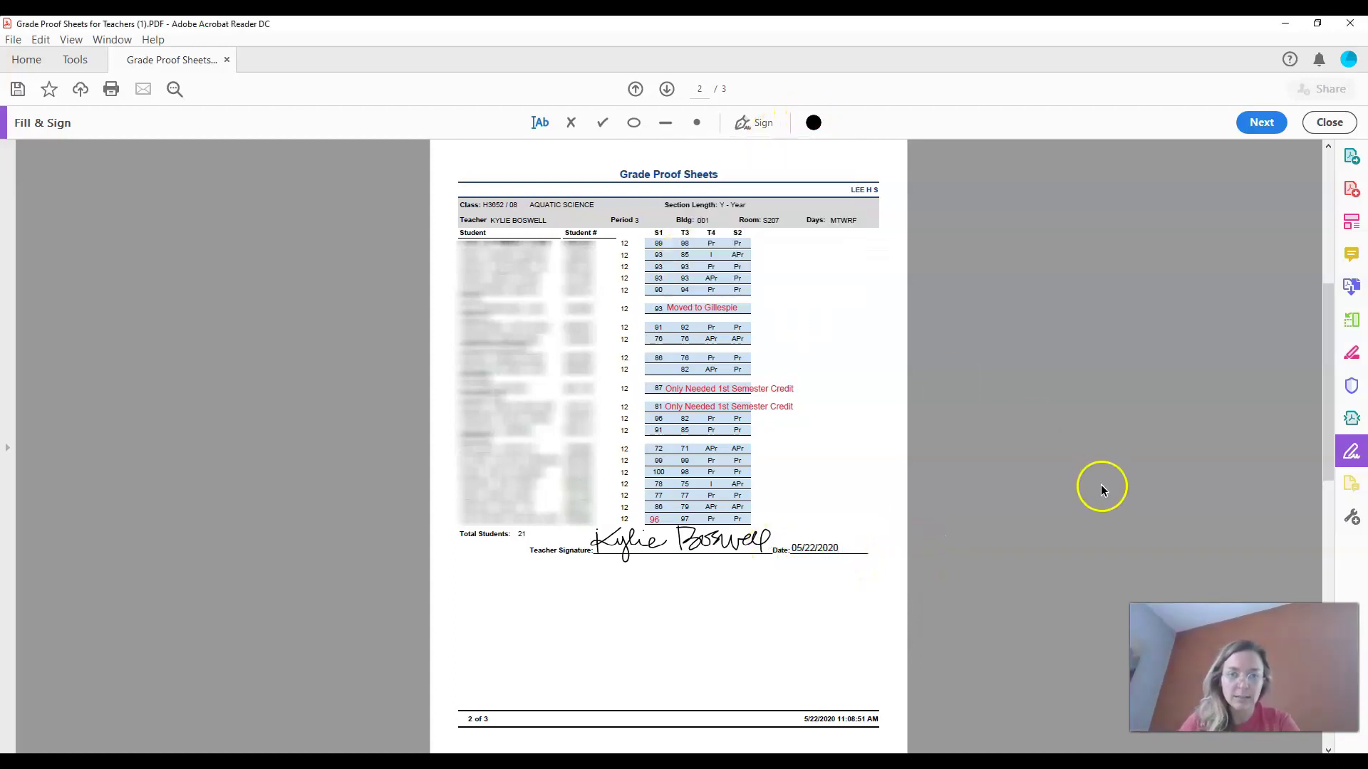
Step: Go on to page 3 of the grade proof sheets
scroll(1101, 490, down, 2)
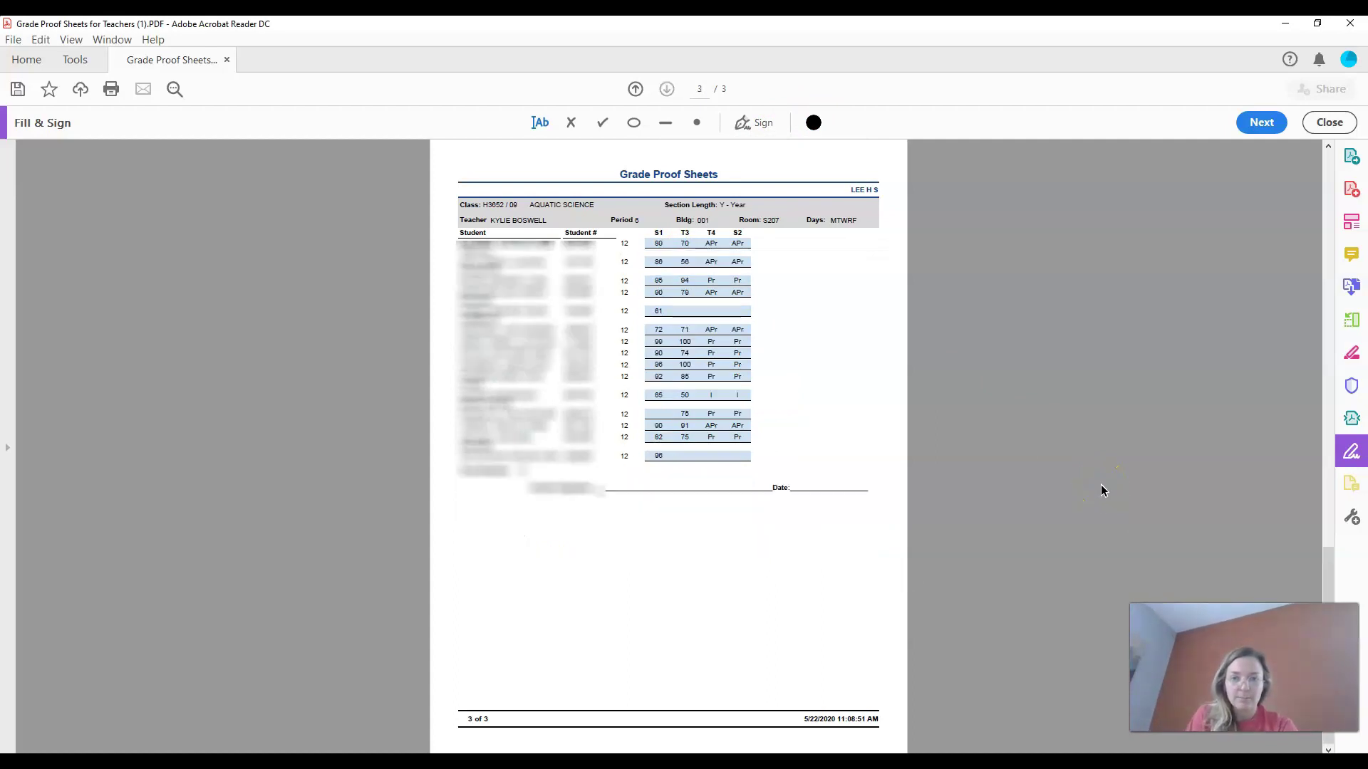
scroll(1101, 490, up, 2)
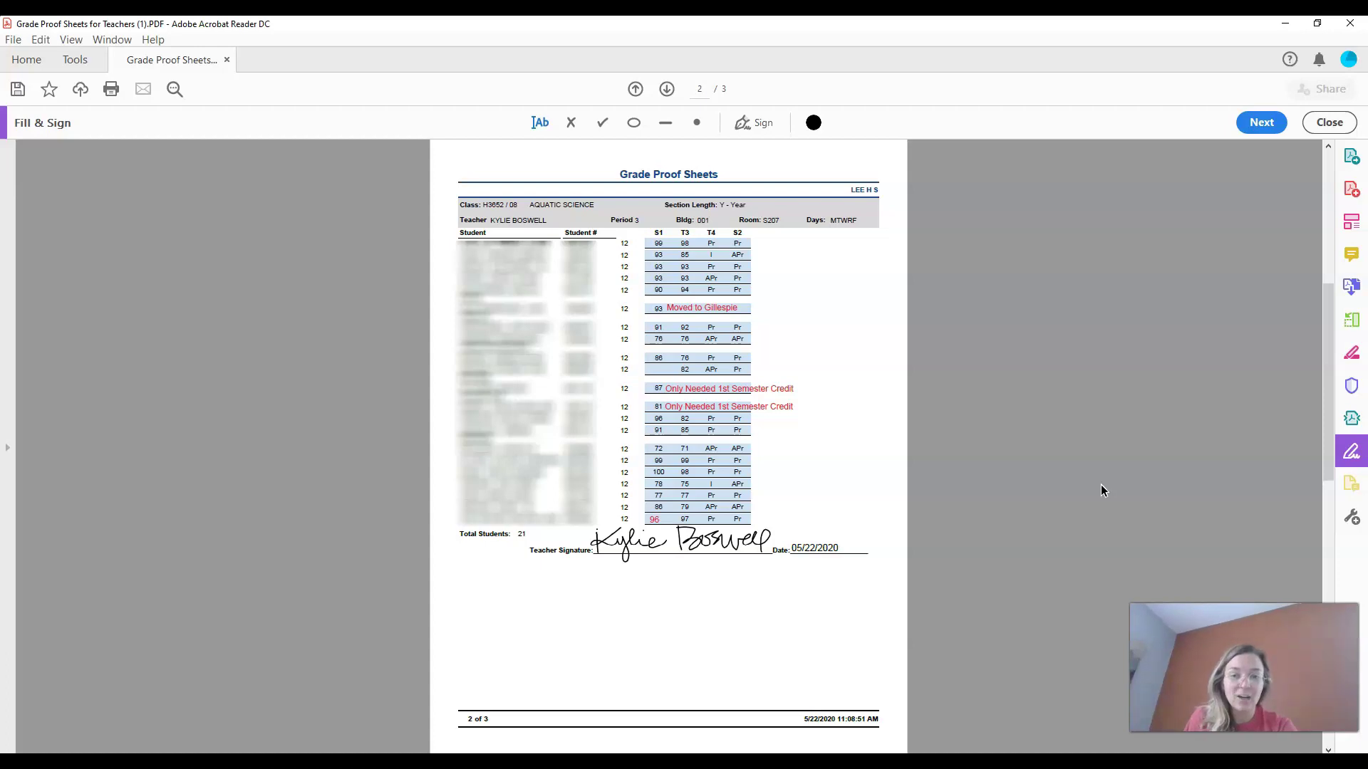
scroll(1101, 491, down, 2)
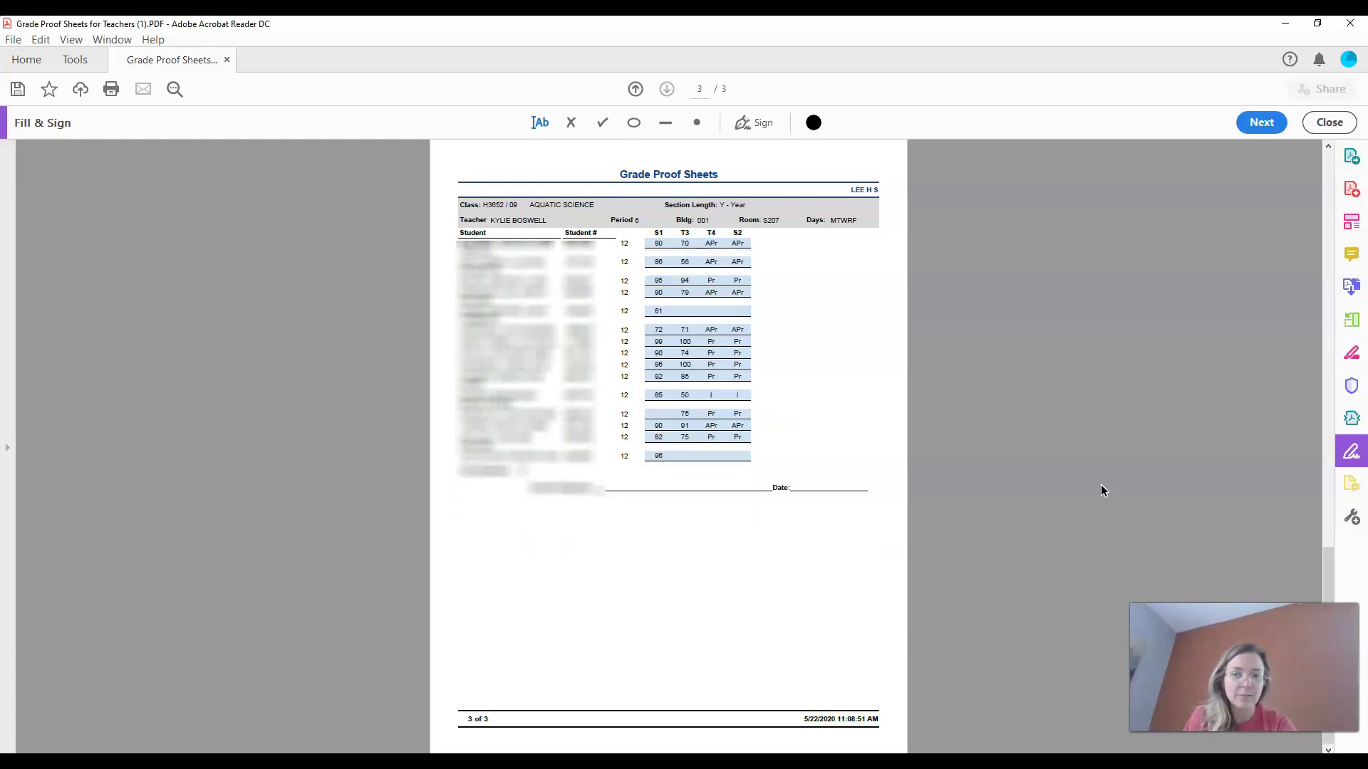